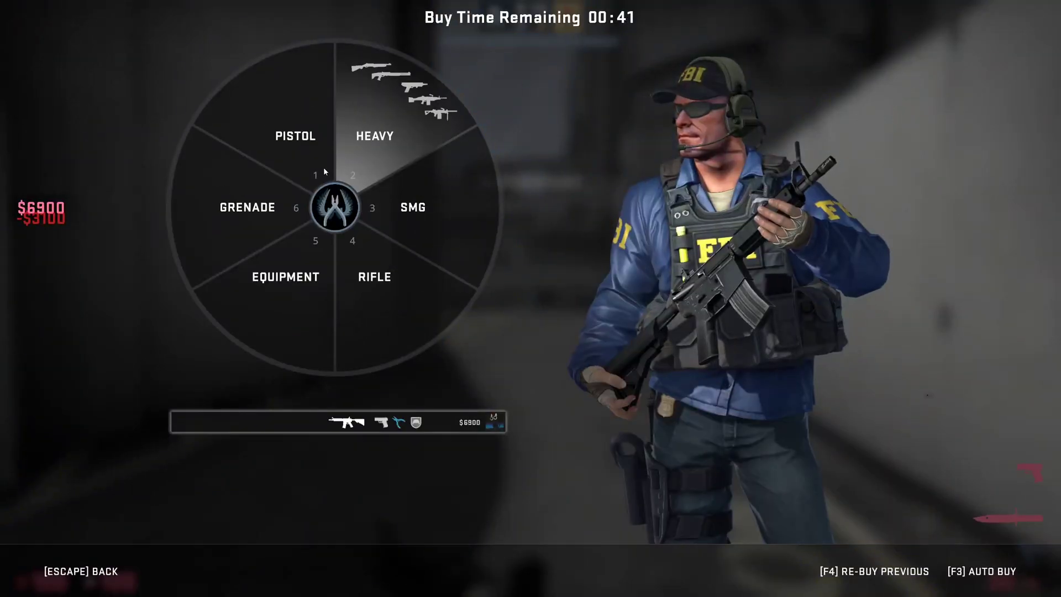
- Buy three grenades from the Grenade category, then close the buy menu
click(248, 211)
click(423, 261)
click(433, 174)
click(332, 282)
key(Escape)
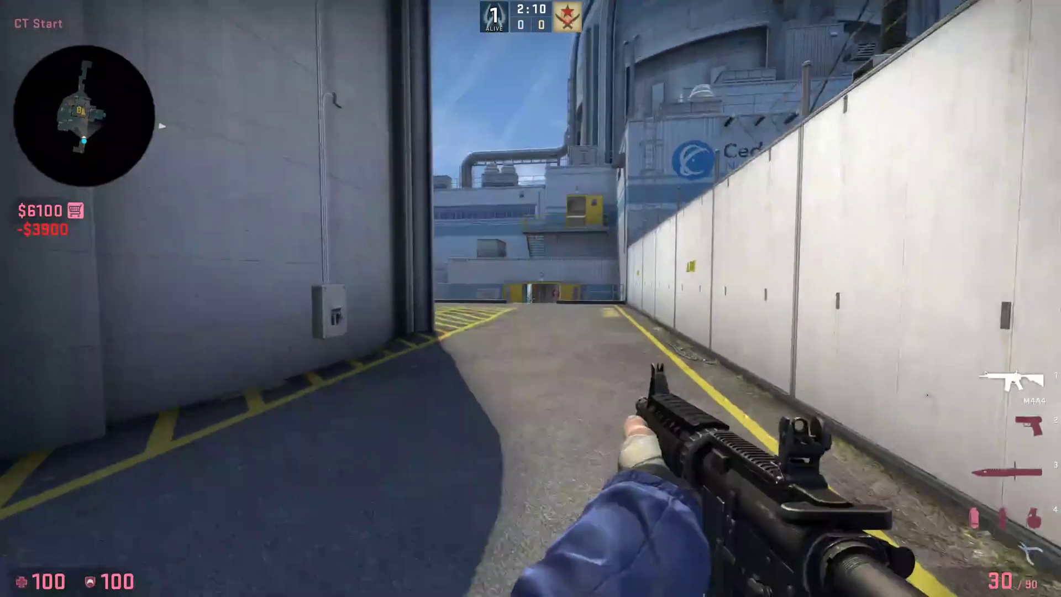
- Cycle through pistol, knife, grenade and M4A4, briefly reopening the buy menu and scoreboard
key(2)
key(w)
key(3)
key(4)
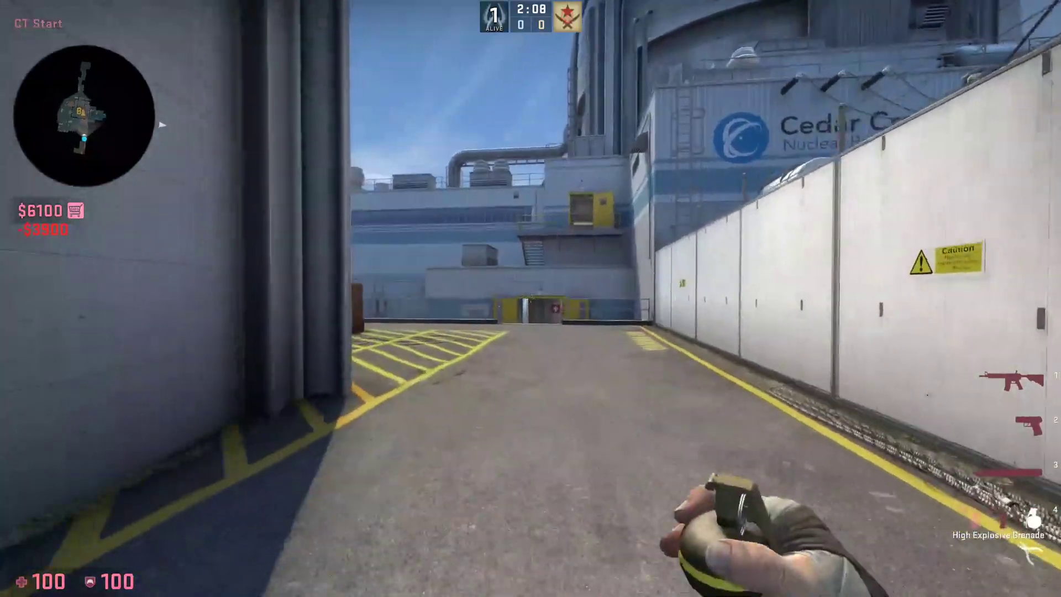
key(b)
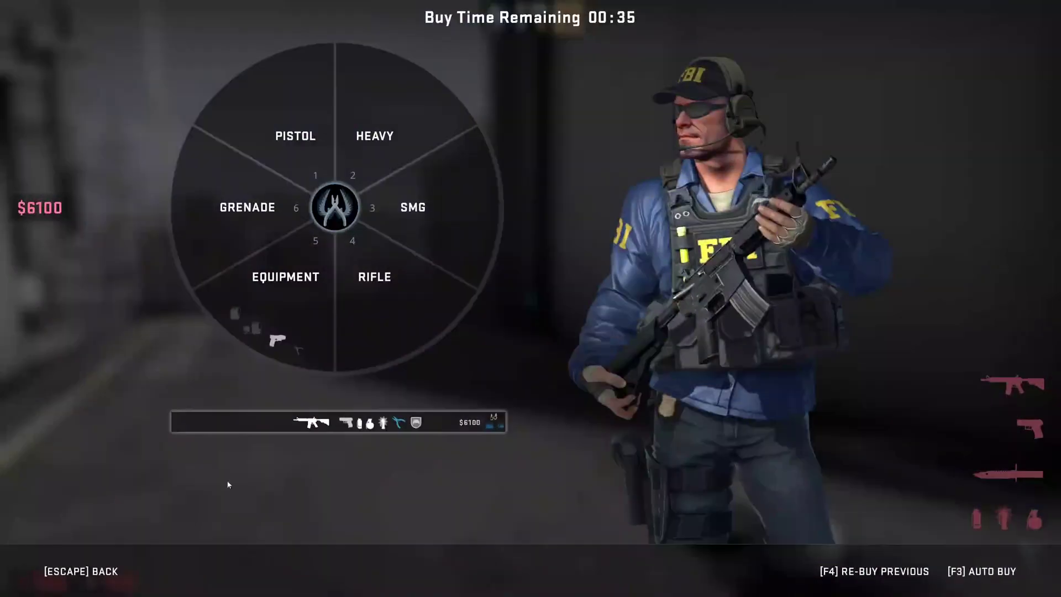
key(Escape)
key(Tab)
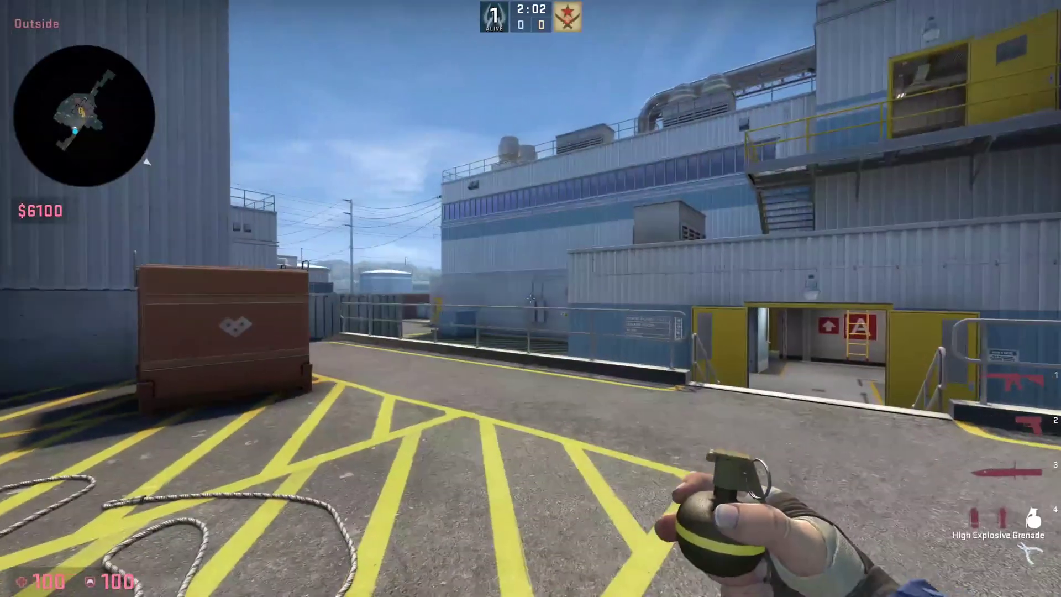
key(3)
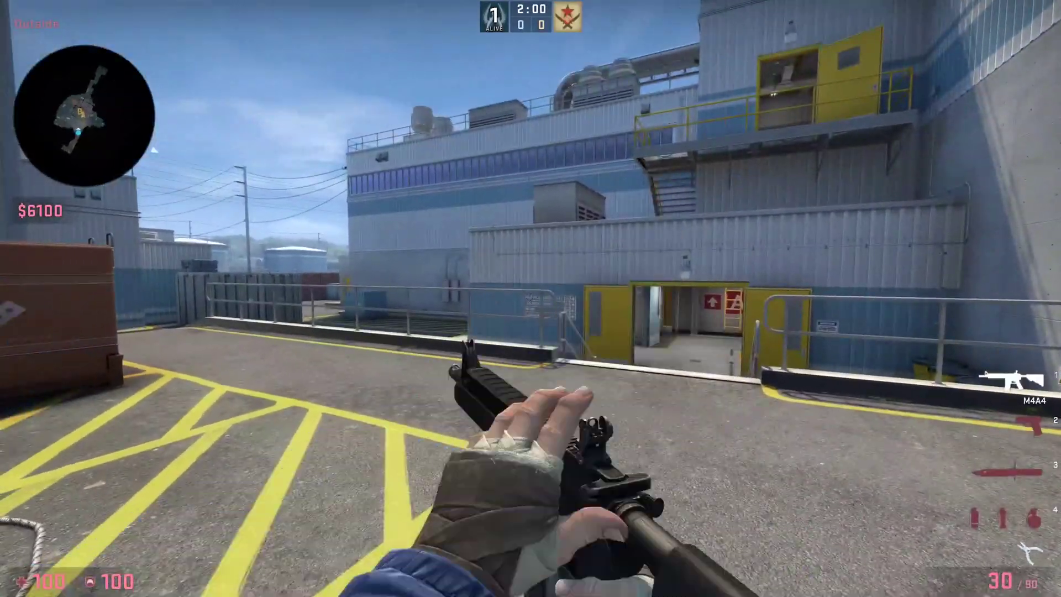
key(2)
key(1)
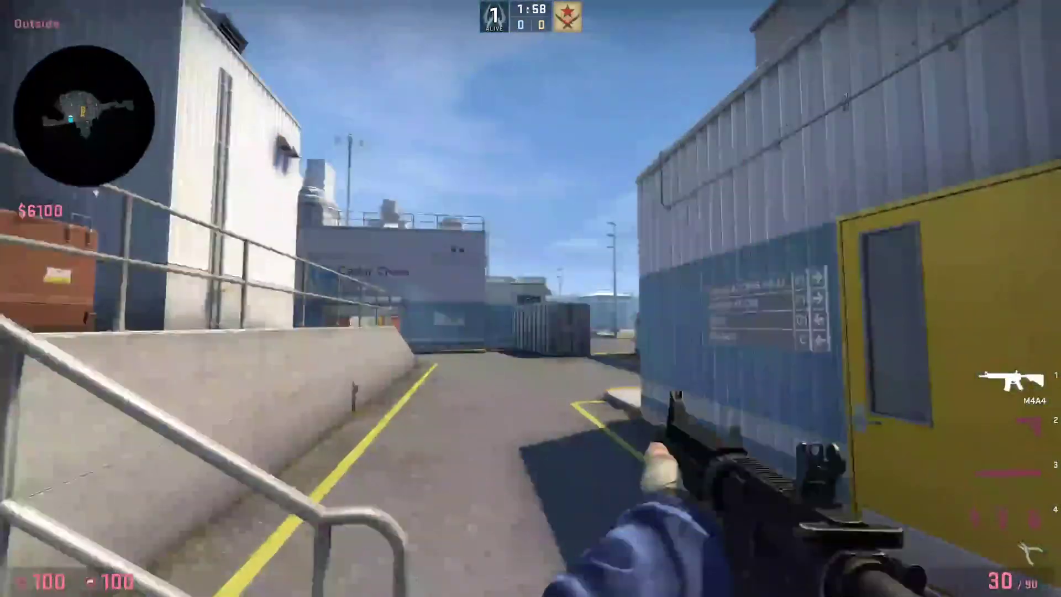
- Drop the M4A4 with G, pick it back up, and move toward the container
key(g)
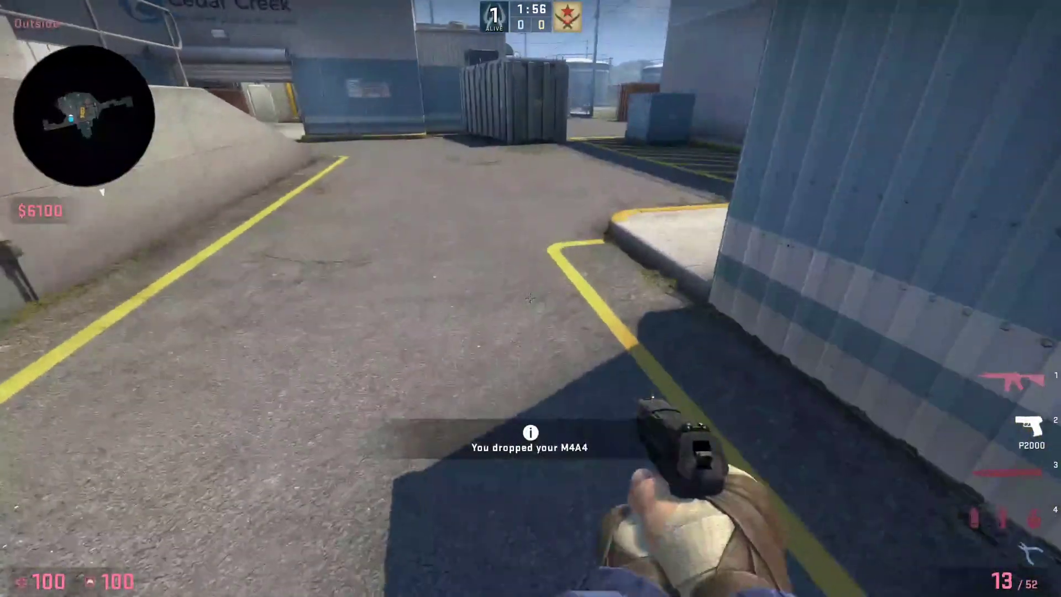
key(e)
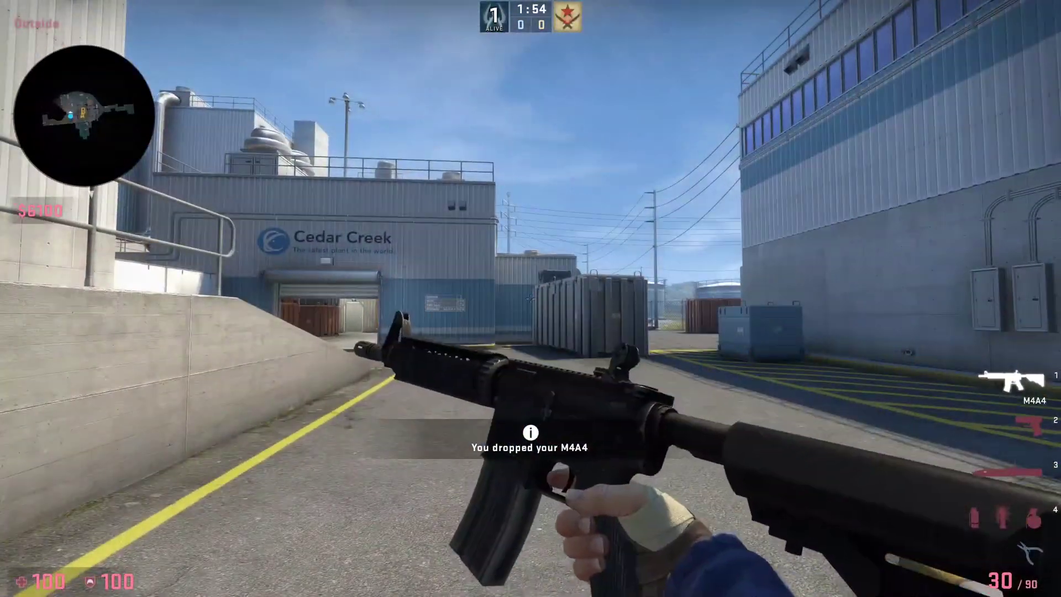
key(g)
key(e)
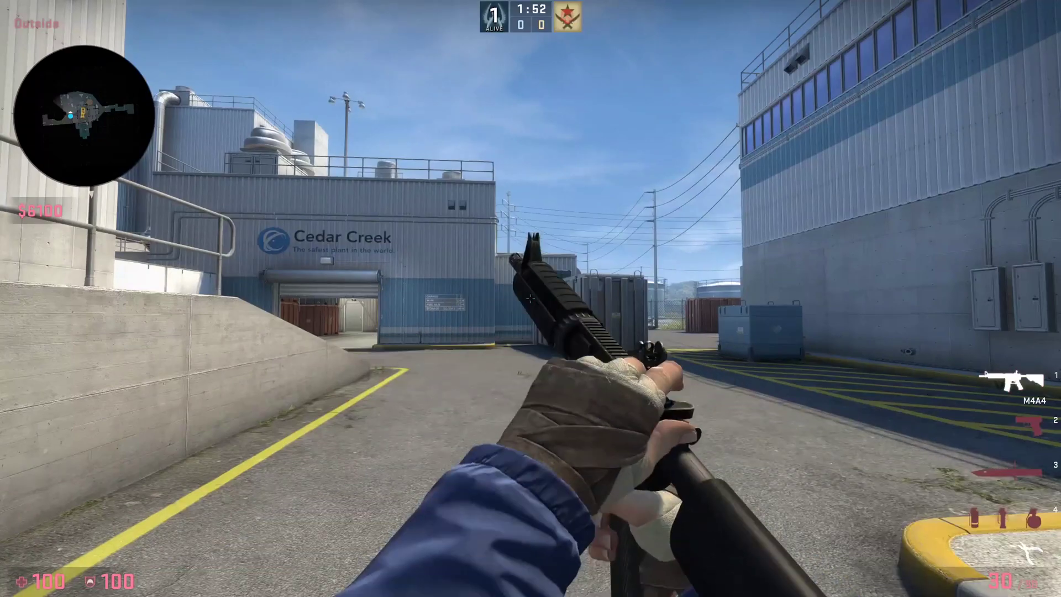
key(w)
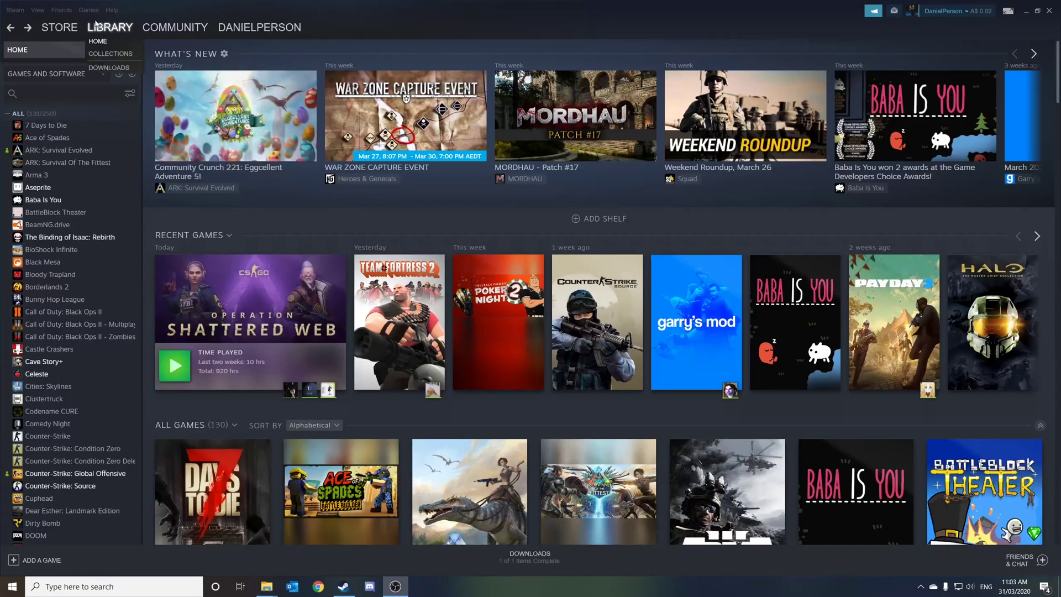
- Open CS:GO's Properties and use Browse Local Files to reveal its install folder on drive D
right_click(81, 473)
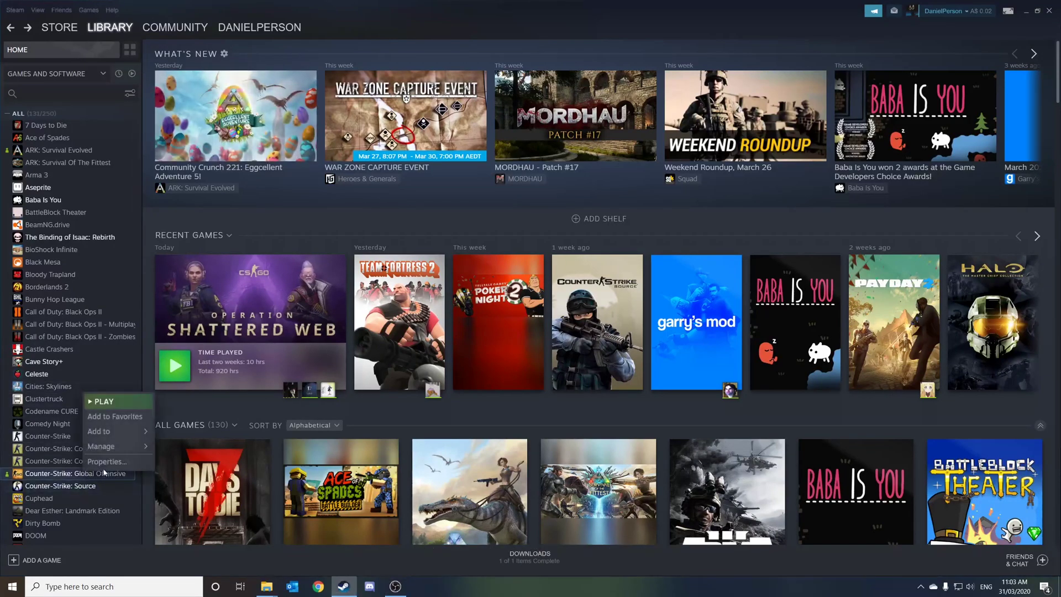
click(124, 464)
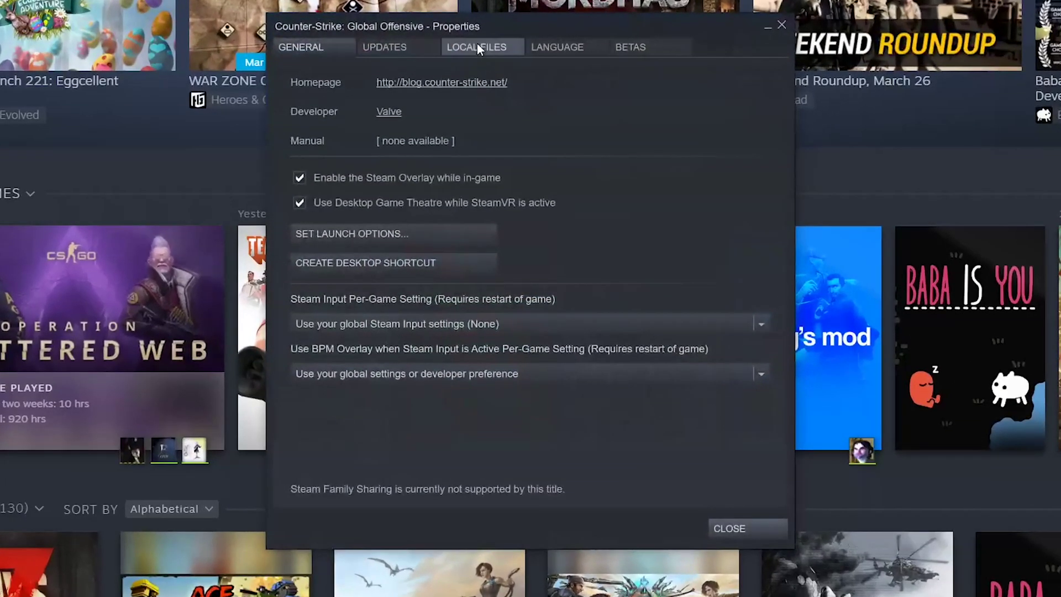
click(500, 148)
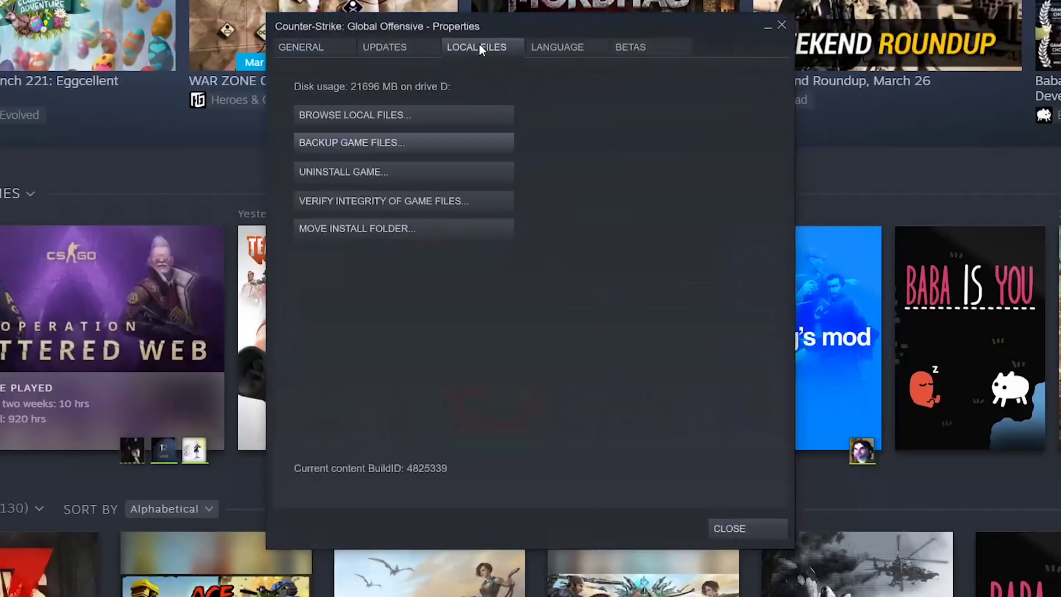
click(452, 116)
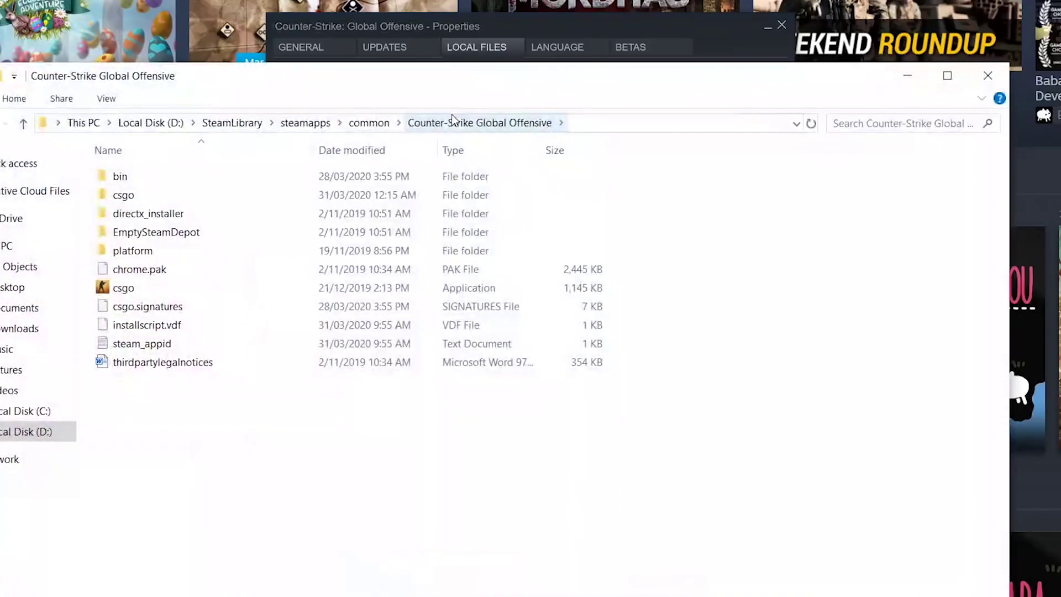
- Open the csgo folder and then its cfg subfolder in File Explorer
click(444, 197)
double_click(444, 198)
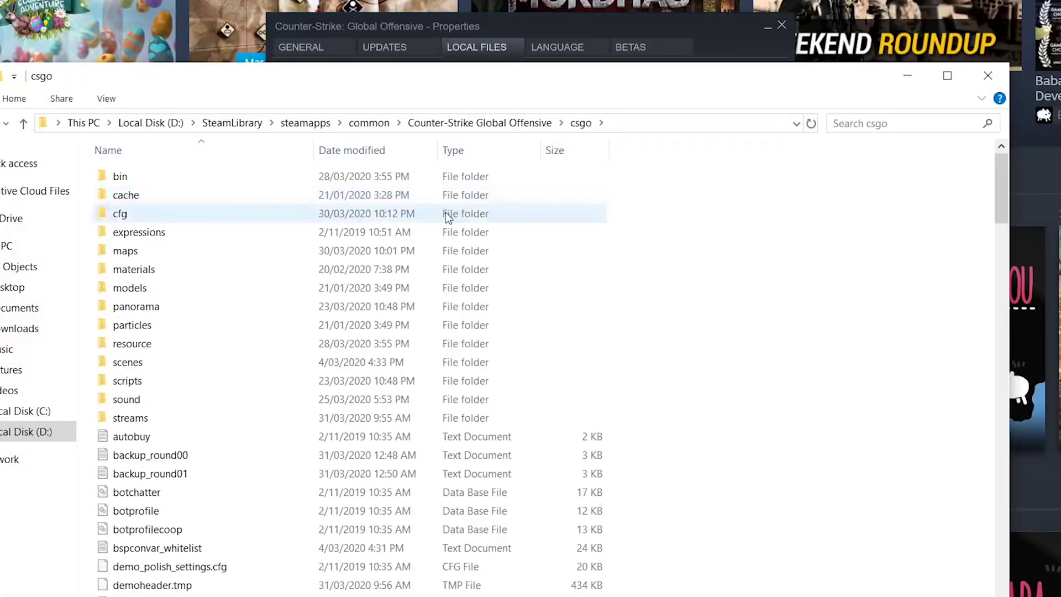
double_click(445, 213)
double_click(440, 228)
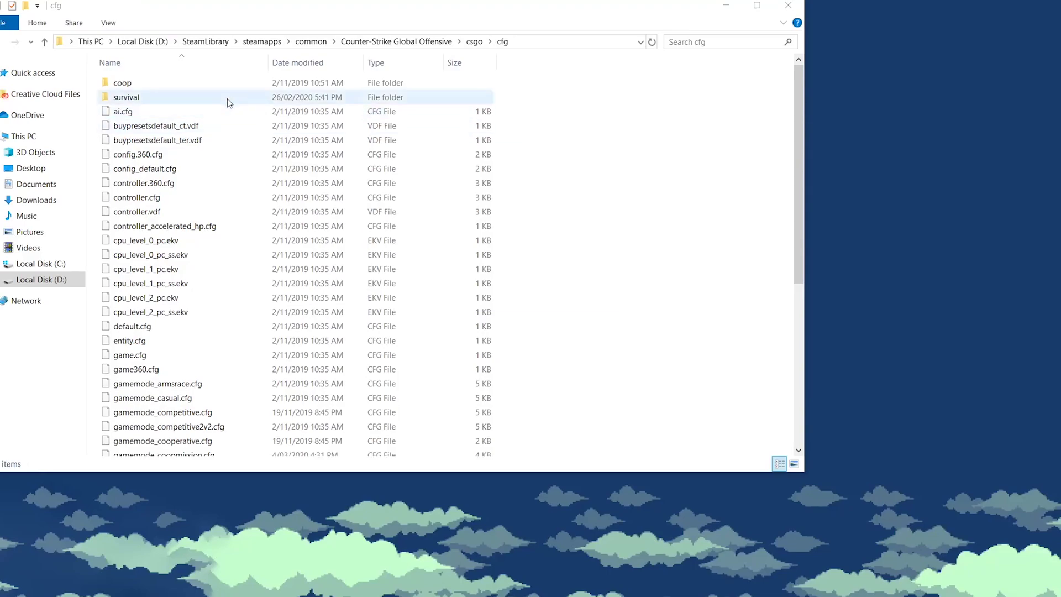
- Create a new text document on the desktop with the default name and edit it in Notepad++
right_click(877, 243)
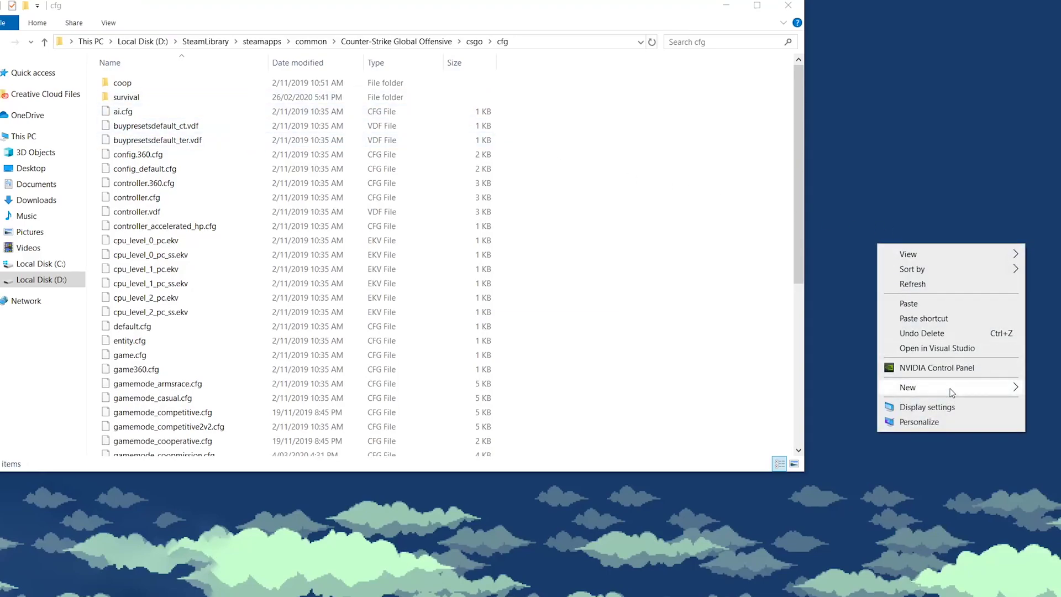
mouse_move(950, 393)
click(796, 543)
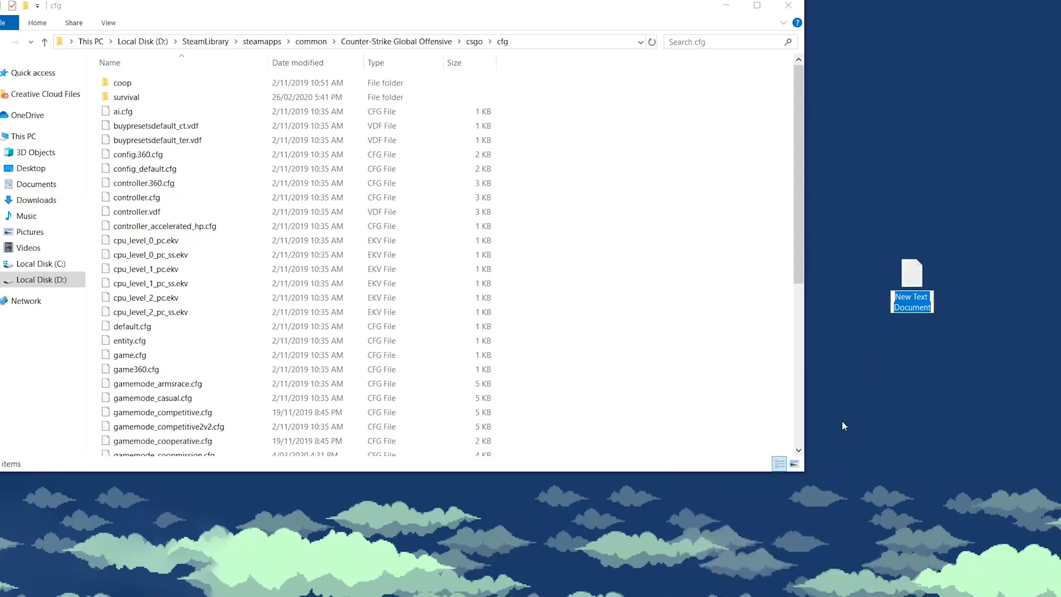
key(Return)
right_click(912, 277)
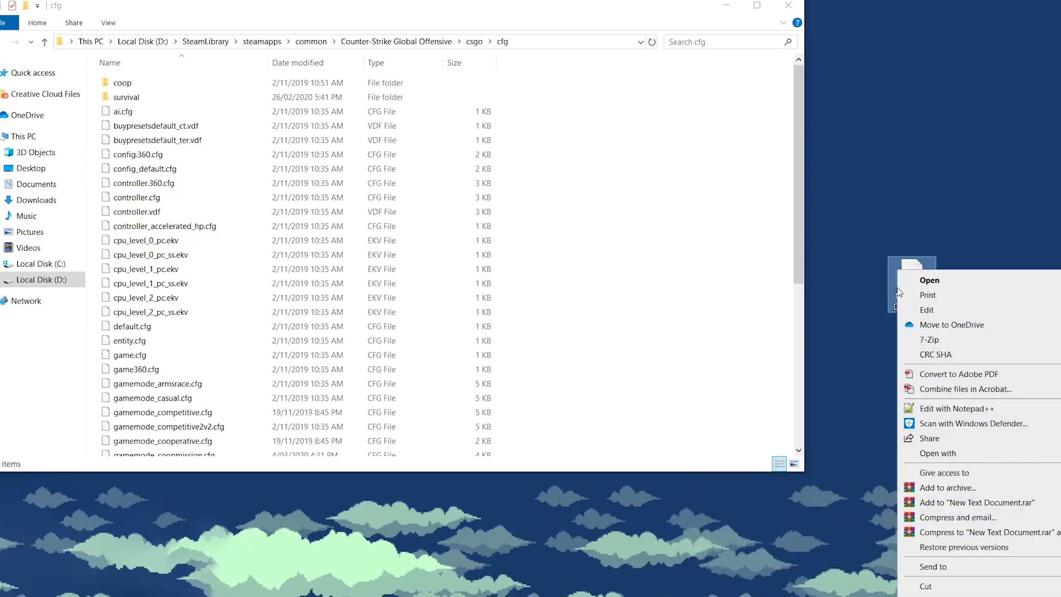
click(944, 407)
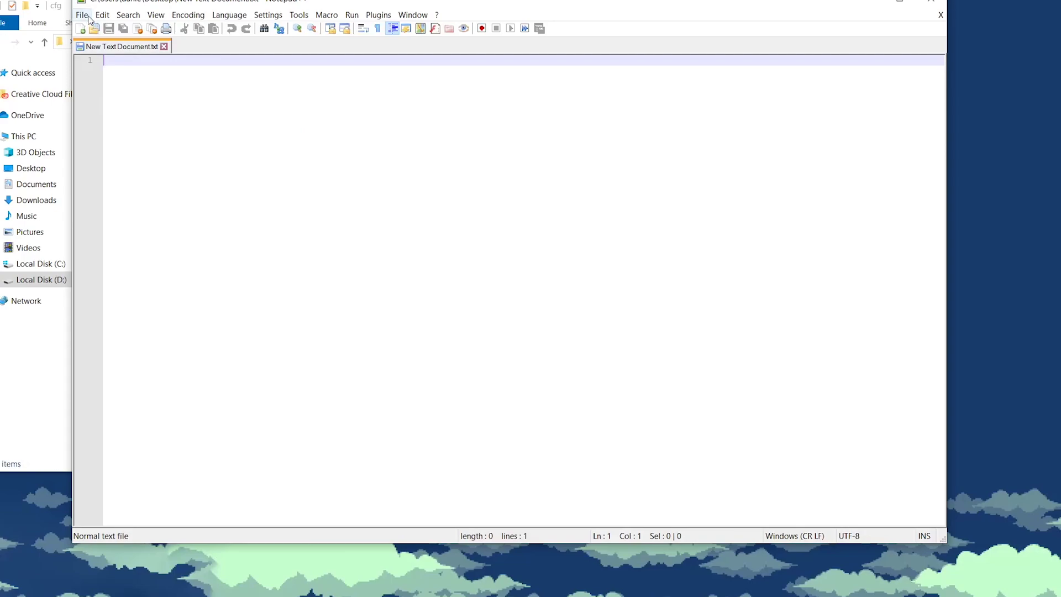
- Save the blank document as autoexec.cfg with type All types (*.*) in csgo\cfg
click(83, 15)
click(102, 119)
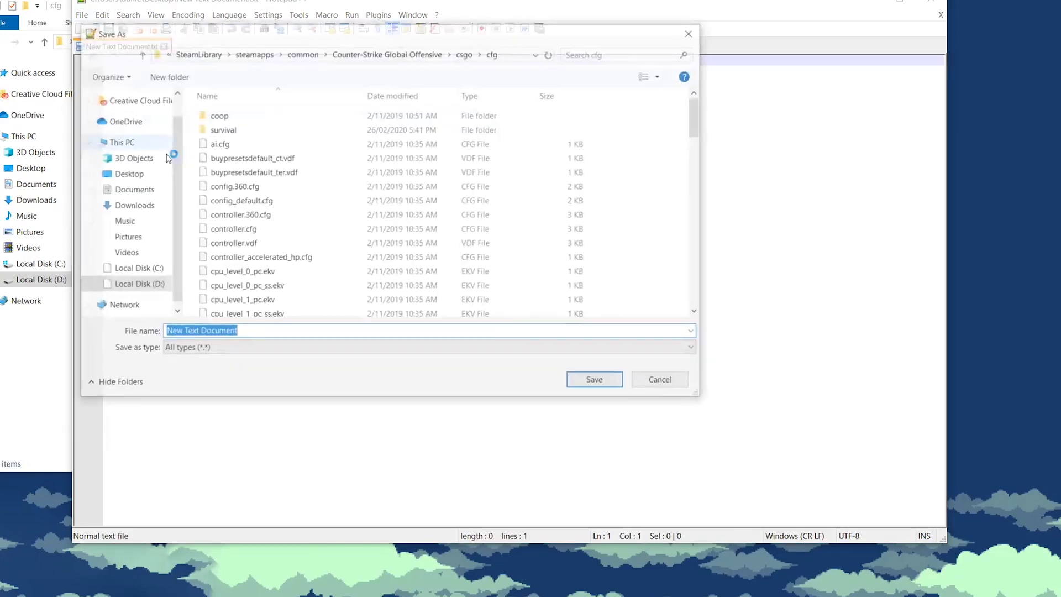
text(autoexec.cfg)
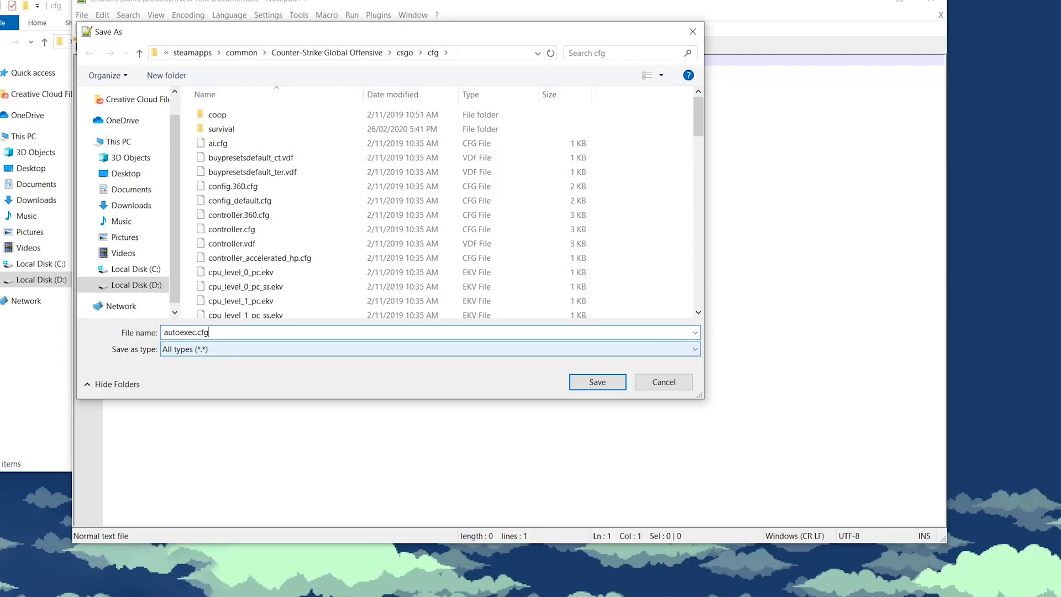
click(243, 348)
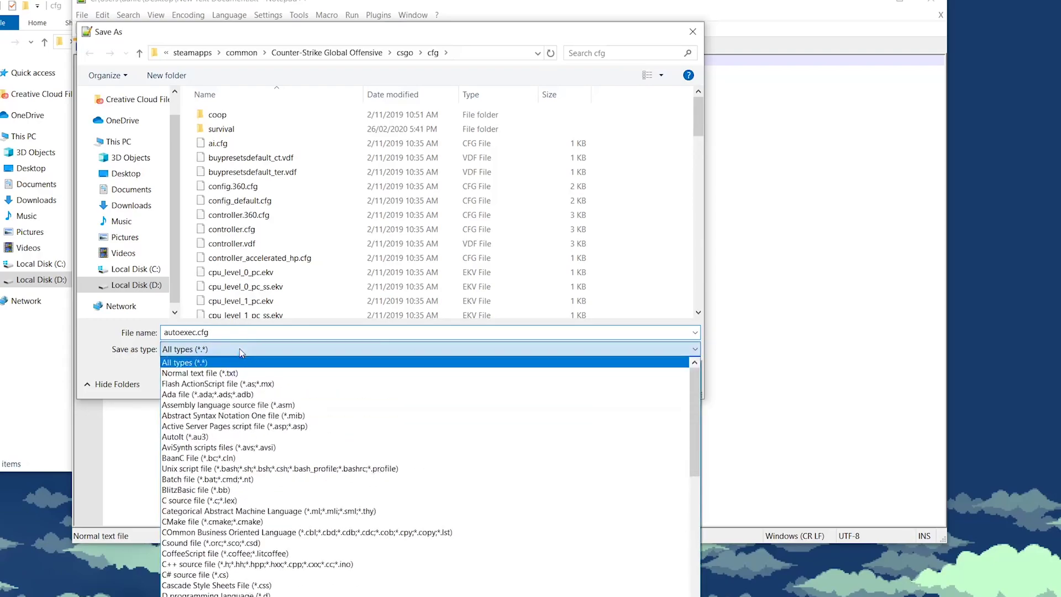
click(213, 352)
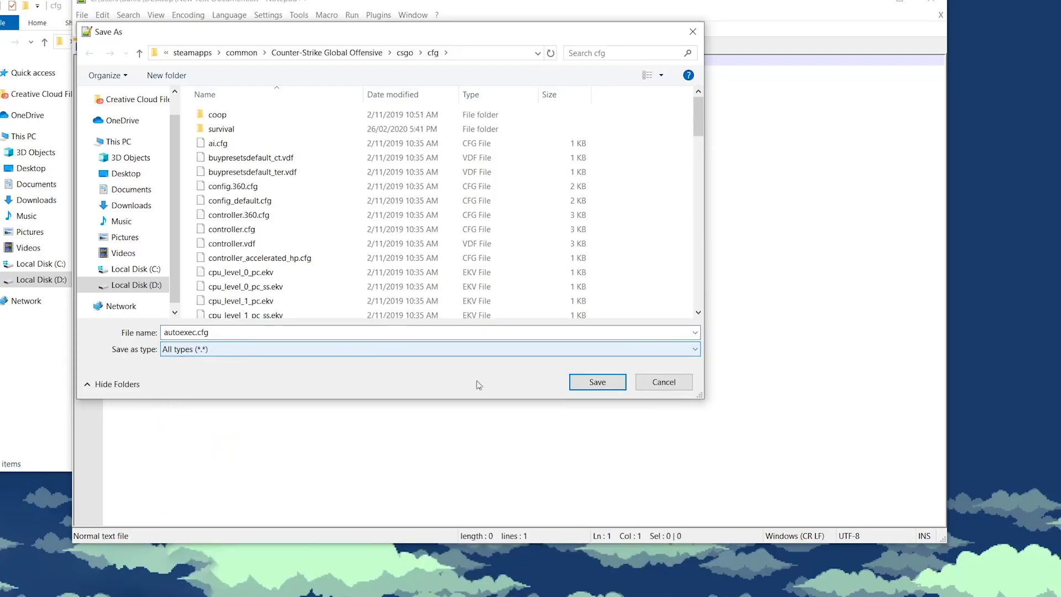
click(597, 382)
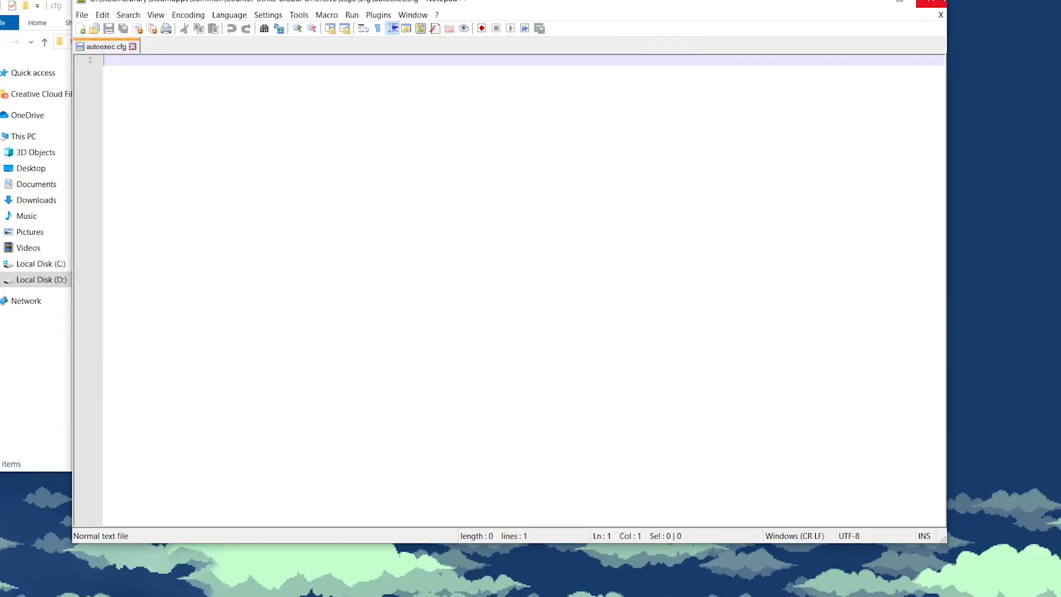
- From the cfg folder window, open autoexec.cfg with Edit with Notepad++
click(37, 395)
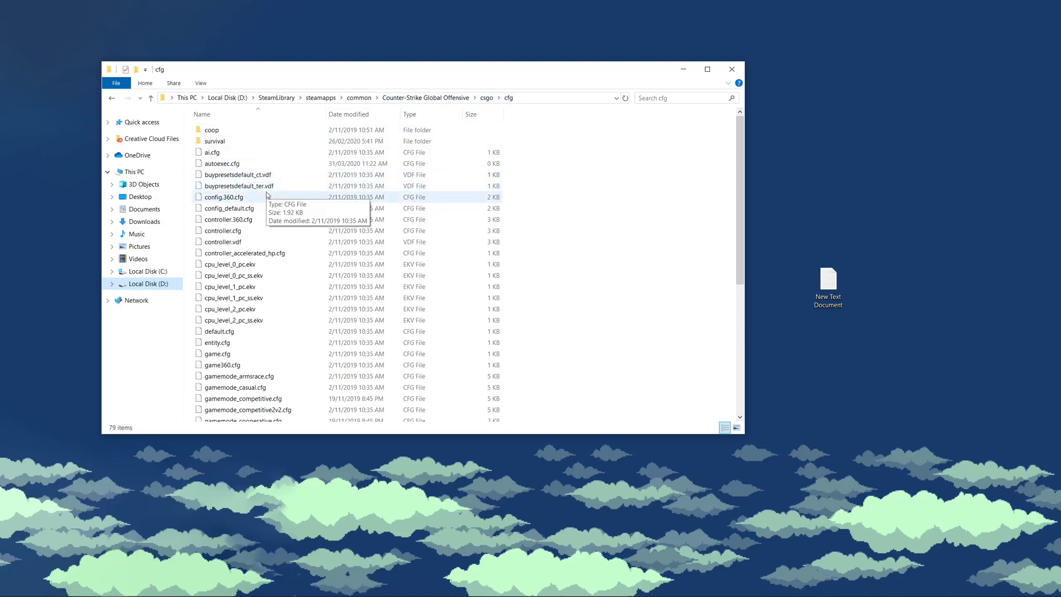
right_click(243, 164)
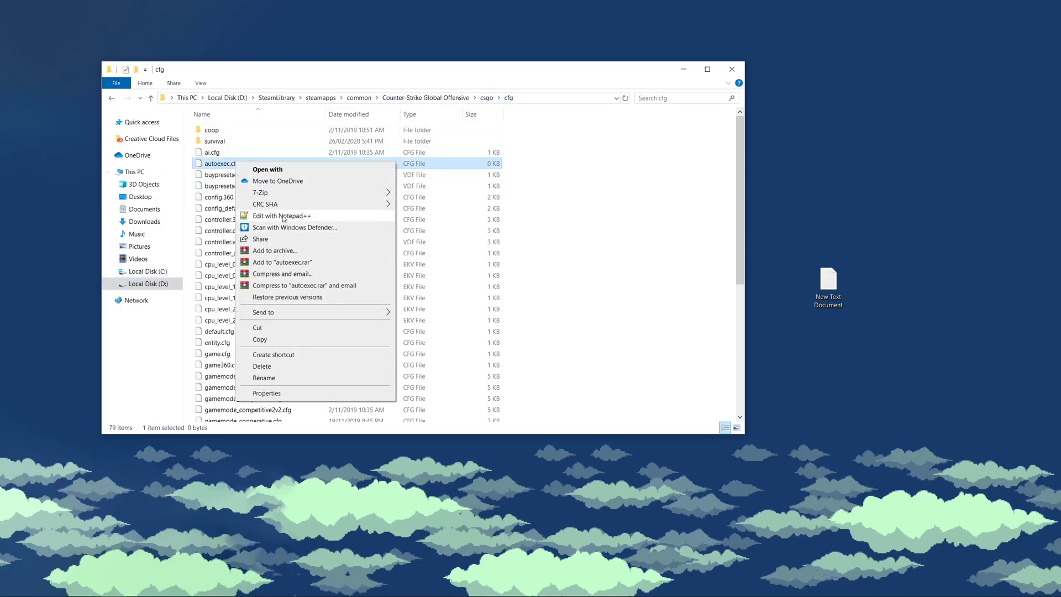
click(283, 216)
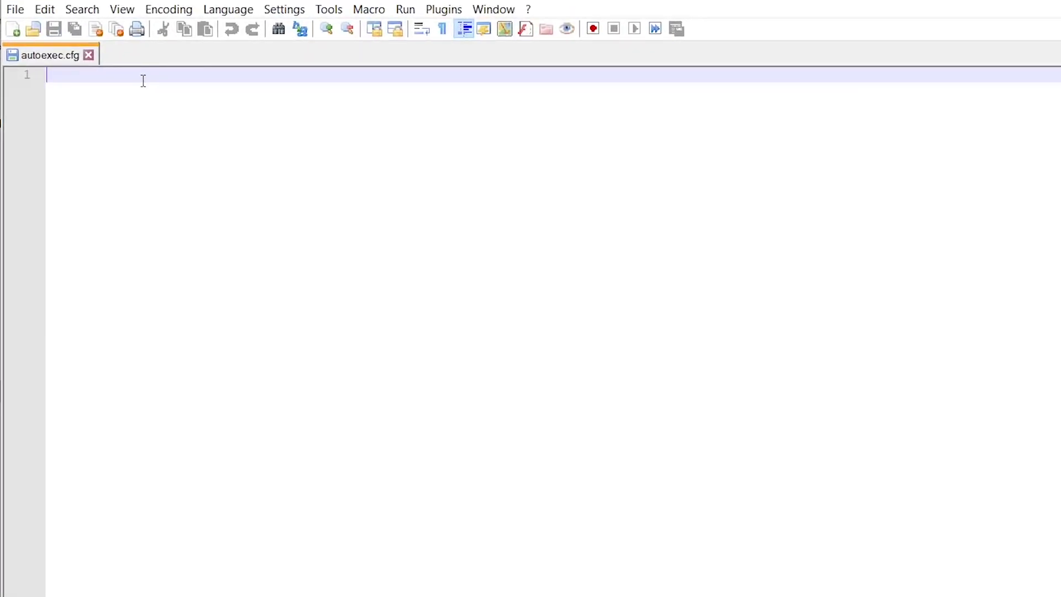
- Type alias +sound "playvol buttons/button19 .2" on line 1
text(alias +sou)
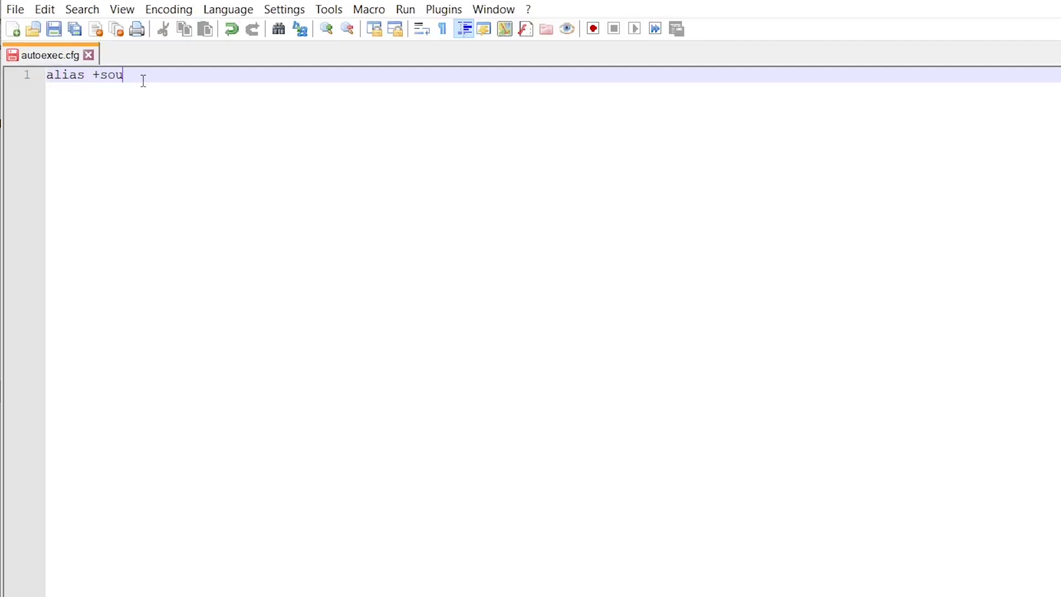
text(nd "playvol buttons/)
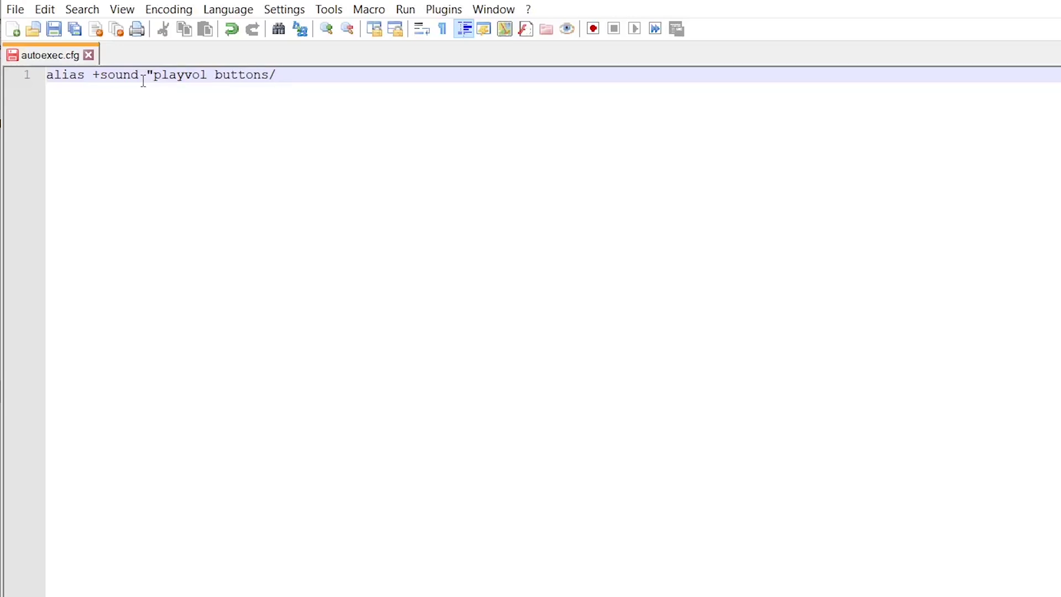
text(button19 .2")
drag(142, 77, 28, 78)
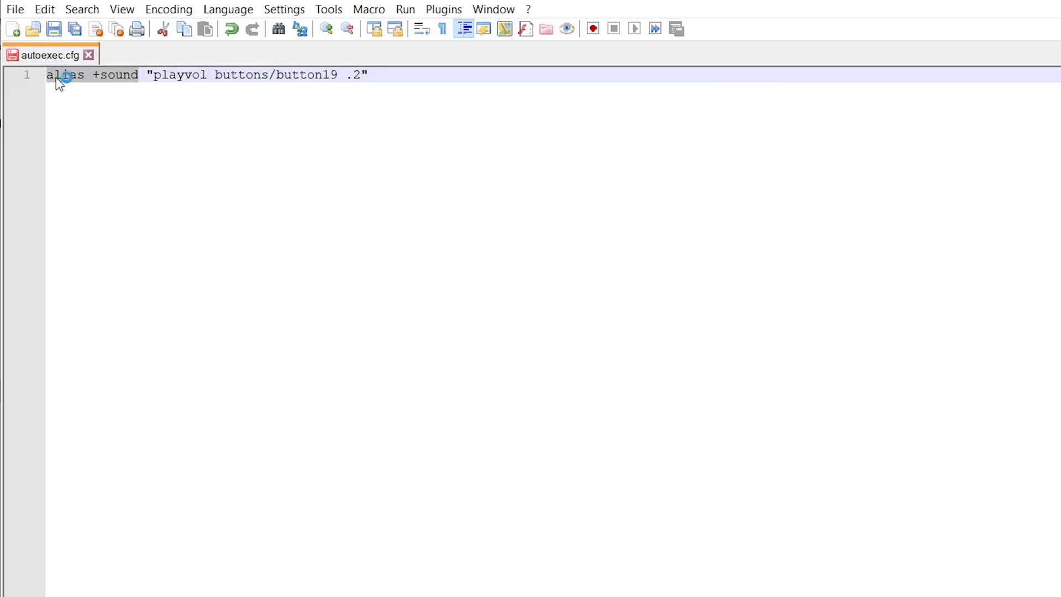
click(142, 74)
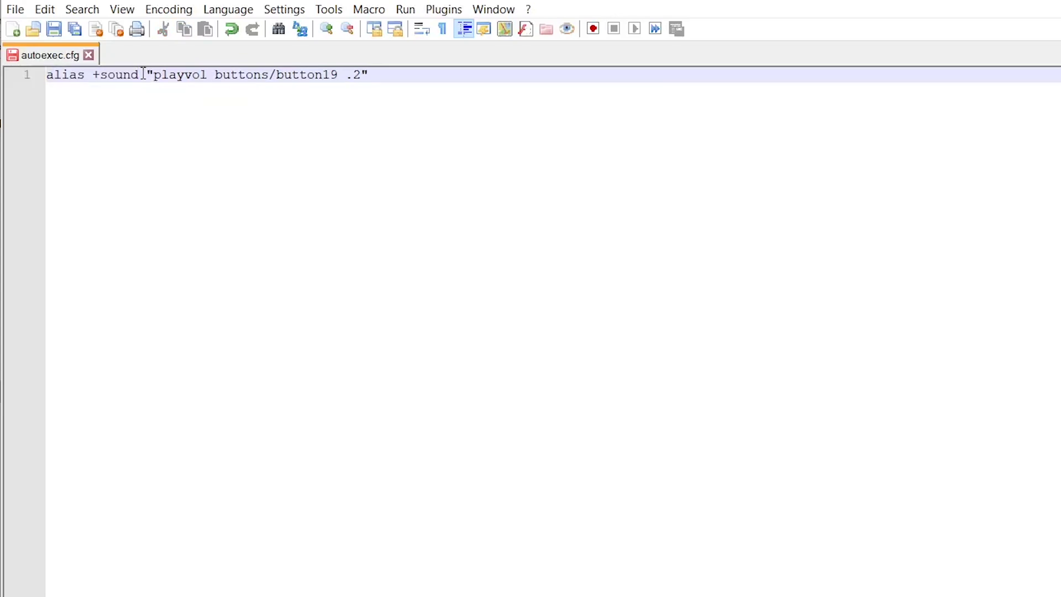
key(BackSpace)
key(BackSpace)
key(BackSpace)
key(BackSpace)
key(BackSpace)
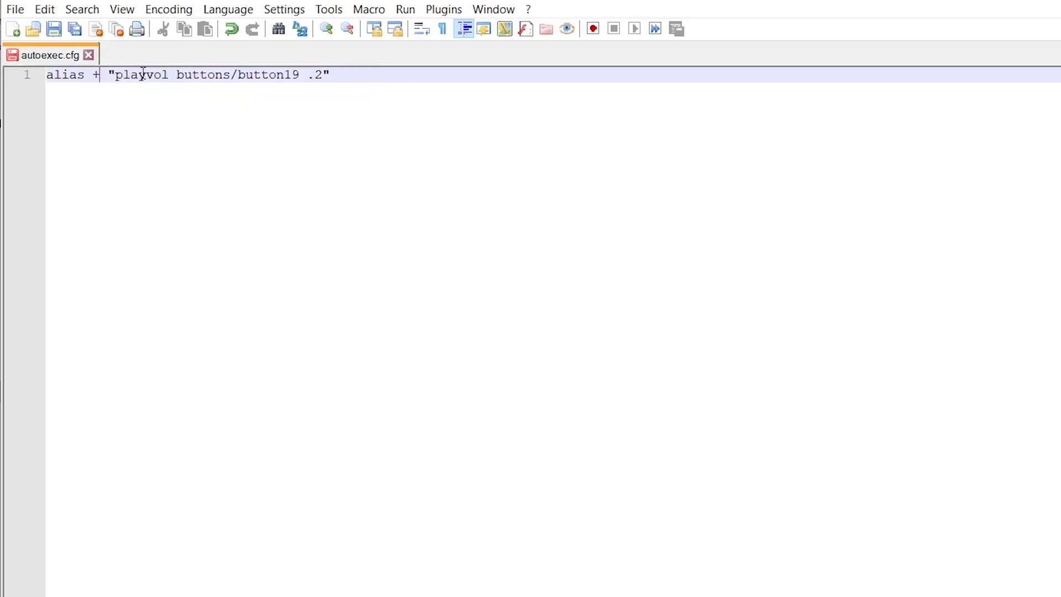
text(button)
key(BackSpace)
key(BackSpace)
key(BackSpace)
key(BackSpace)
key(BackSpace)
key(BackSpace)
text(sound)
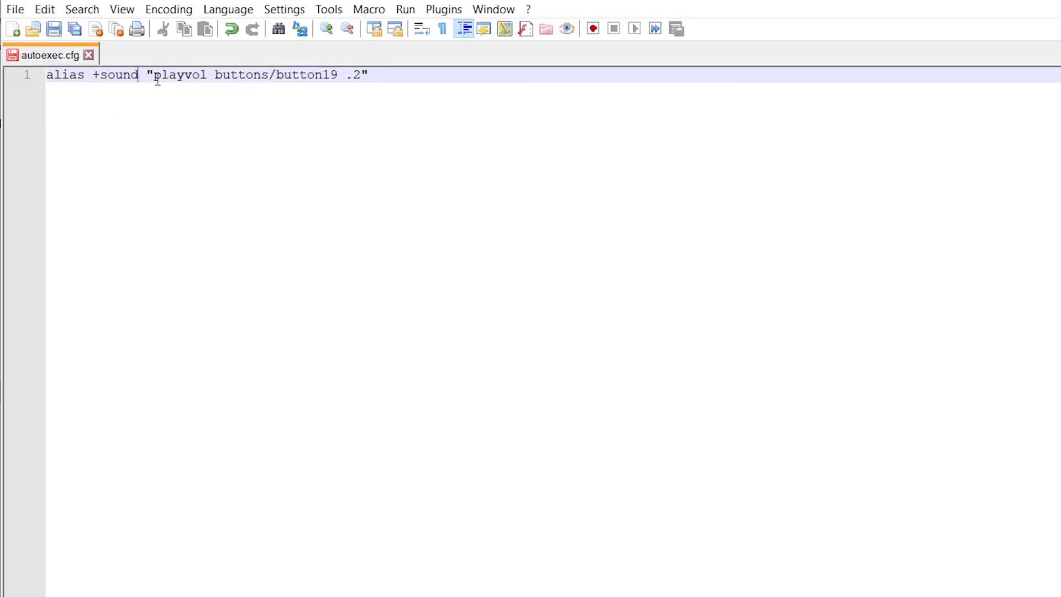
drag(146, 76, 340, 75)
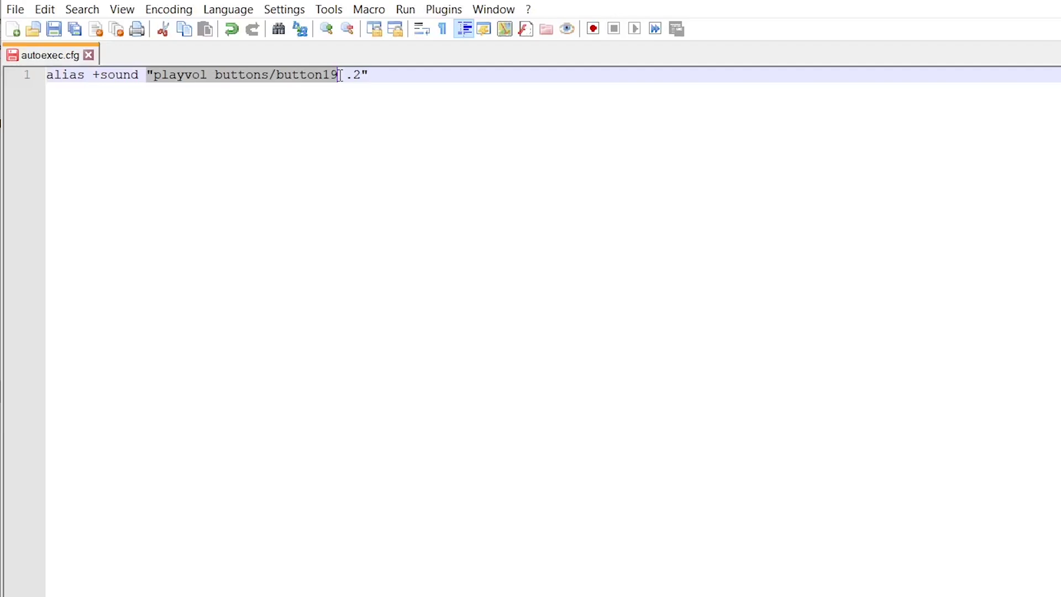
click(340, 75)
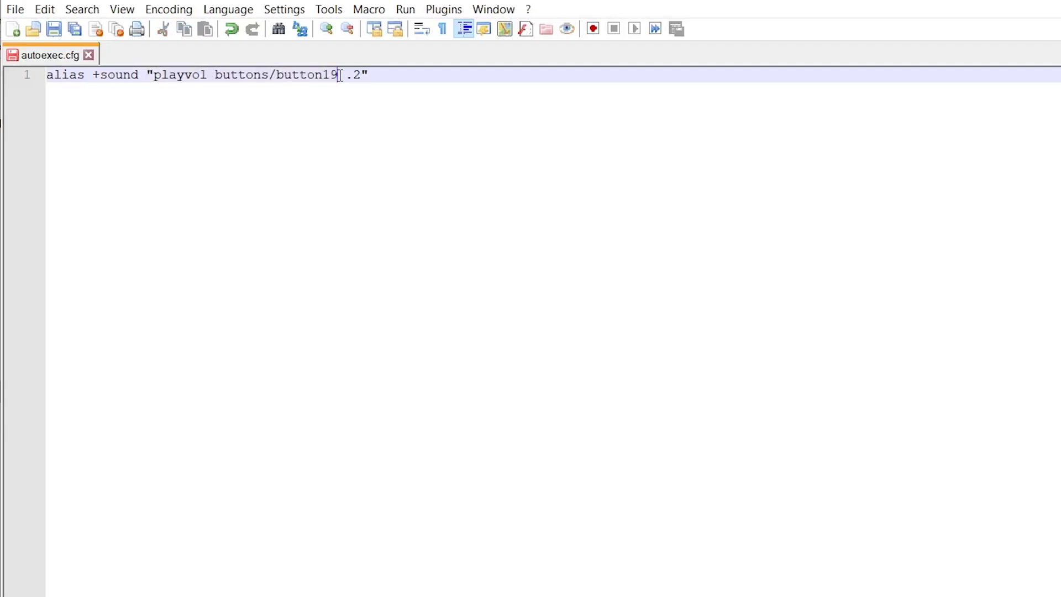
drag(340, 75, 277, 75)
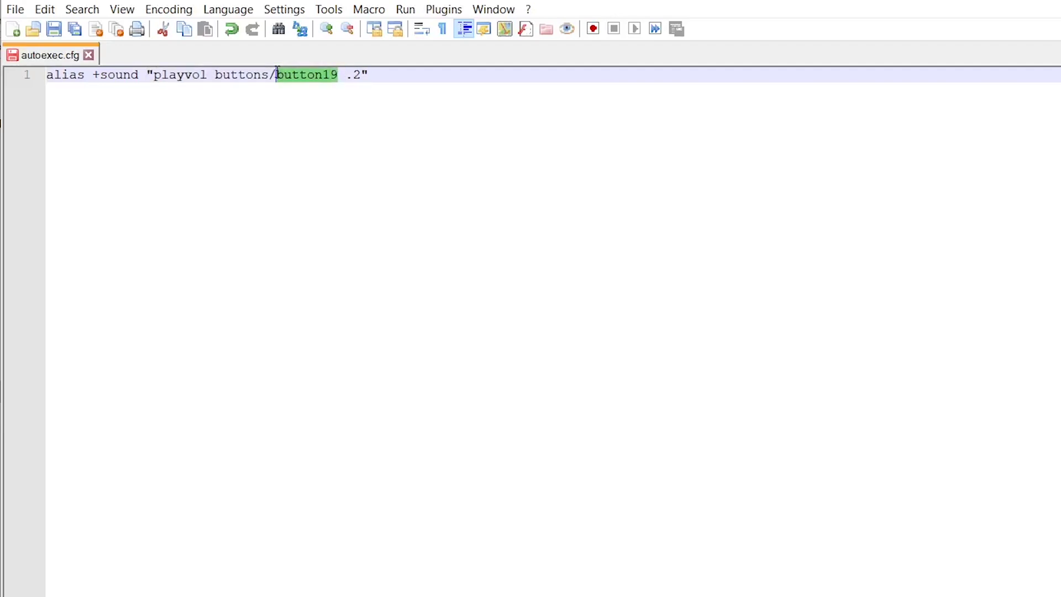
click(287, 79)
click(427, 75)
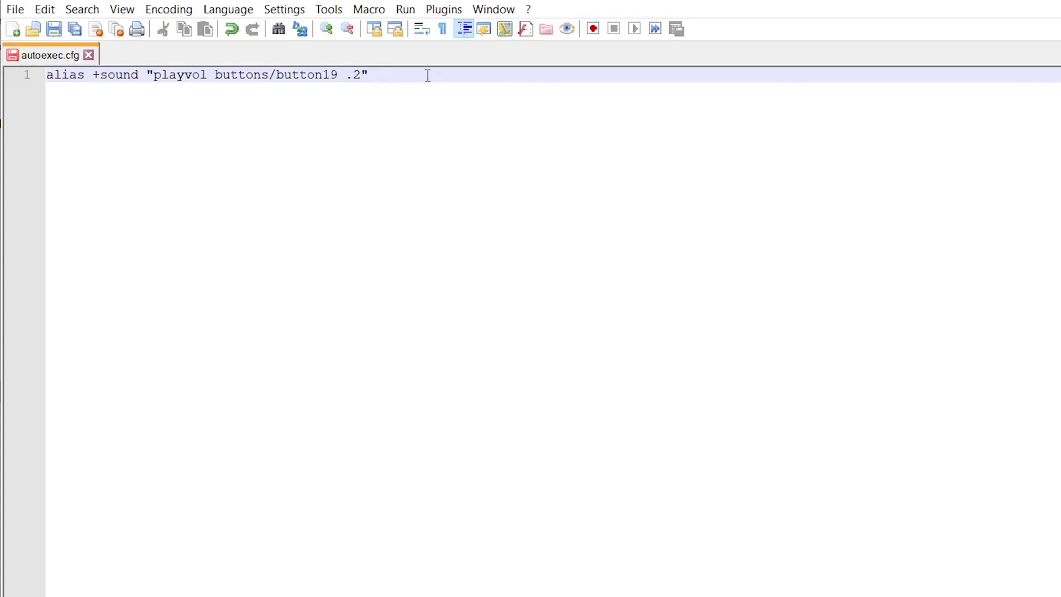
- Try button10 and blip2 as the line 1 sound name before reverting to button19
key(Left)
key(Left)
key(Left)
key(BackSpace)
key(BackSpace)
text(10)
key(BackSpace)
key(BackSpace)
key(BackSpace)
key(BackSpace)
key(BackSpace)
key(BackSpace)
key(BackSpace)
text(lip2)
key(BackSpace)
key(BackSpace)
- Experiment with volumes .1 and .5 on line 1, settling back on .2
key(BackSpace)
key(BackSpace)
key(BackSpace)
text(button19)
mouse_move(346, 74)
mouse_down()
mouse_move(361, 74)
mouse_move(351, 80)
mouse_up()
click(362, 80)
click(352, 78)
key(BackSpace)
text(1)
key(BackSpace)
text(5)
key(BackSpace)
text(2)
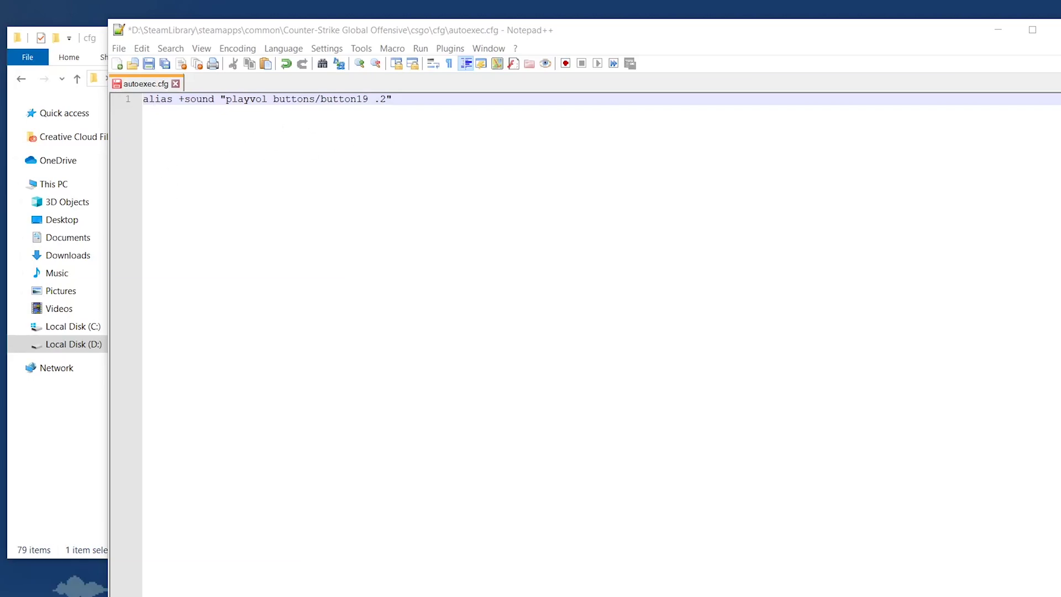
- Paste four alias lines for combine_button3, button1, button19 and button5 below line 1
click(426, 98)
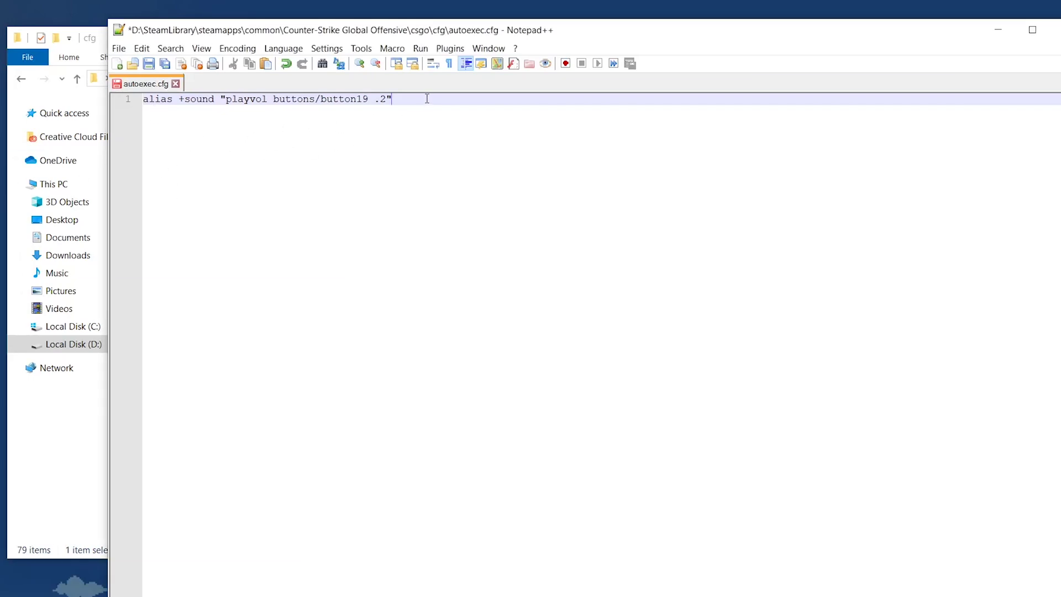
text(alias +combine3 "playvol buttons/combine_button3 .2" alias +button1 "playvol buttons/button1 .1" alias +button19 "playvol buttons/button19 .2" alias +button5 "playvol buttons/button5 .1")
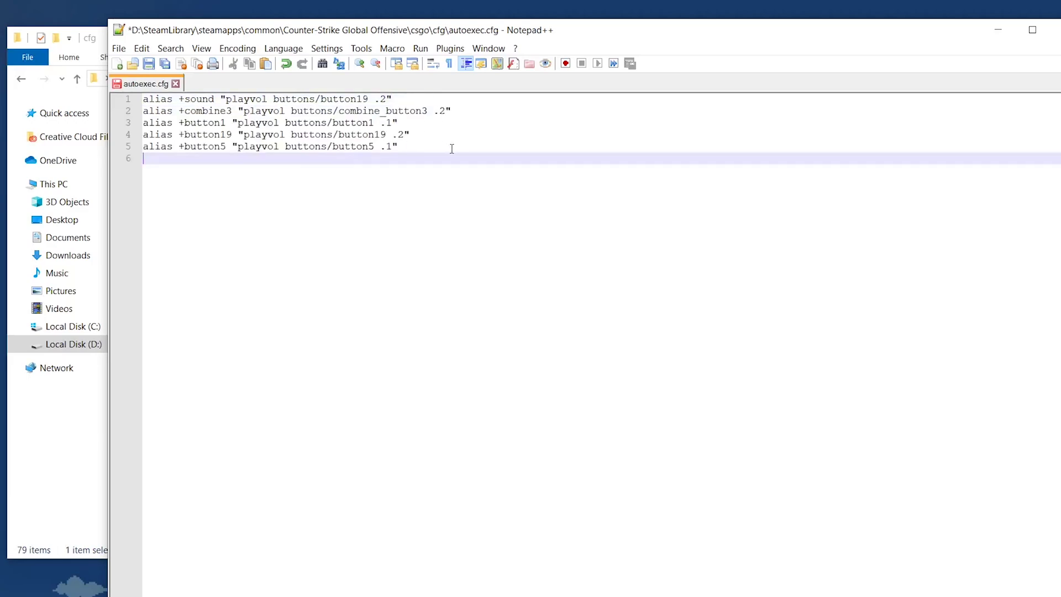
click(425, 146)
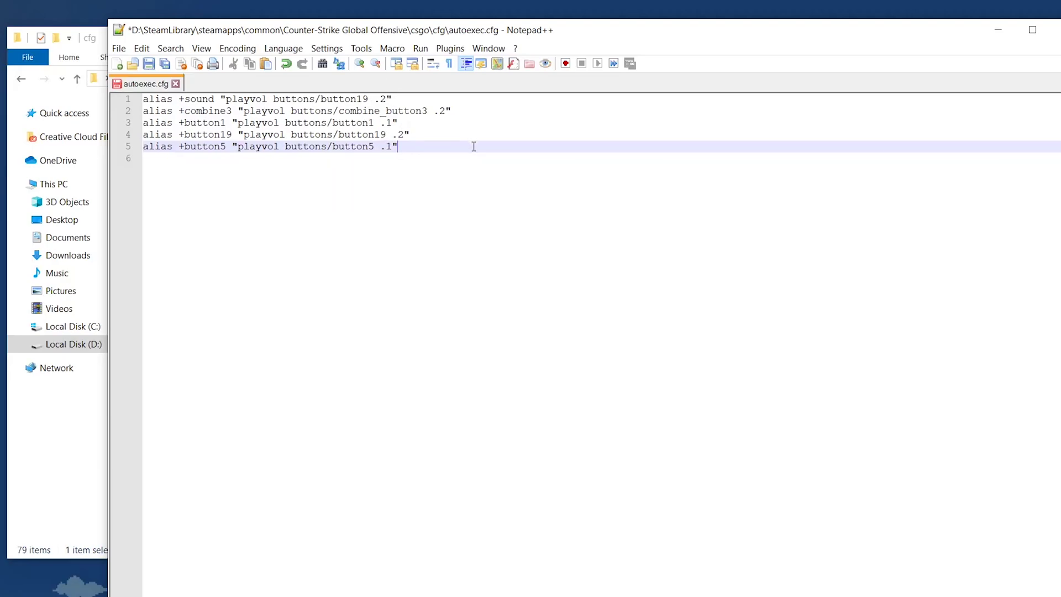
- Add host_writeconfig on line 7 after a blank line, then save autoexec.cfg via File > Save
key(Return)
key(Return)
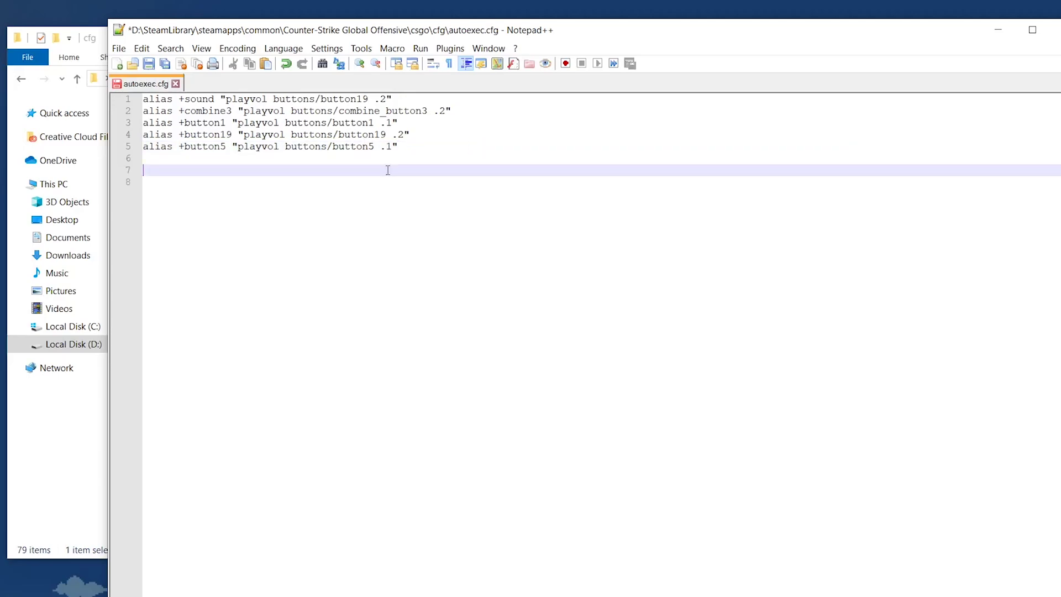
text(host_writeconfig)
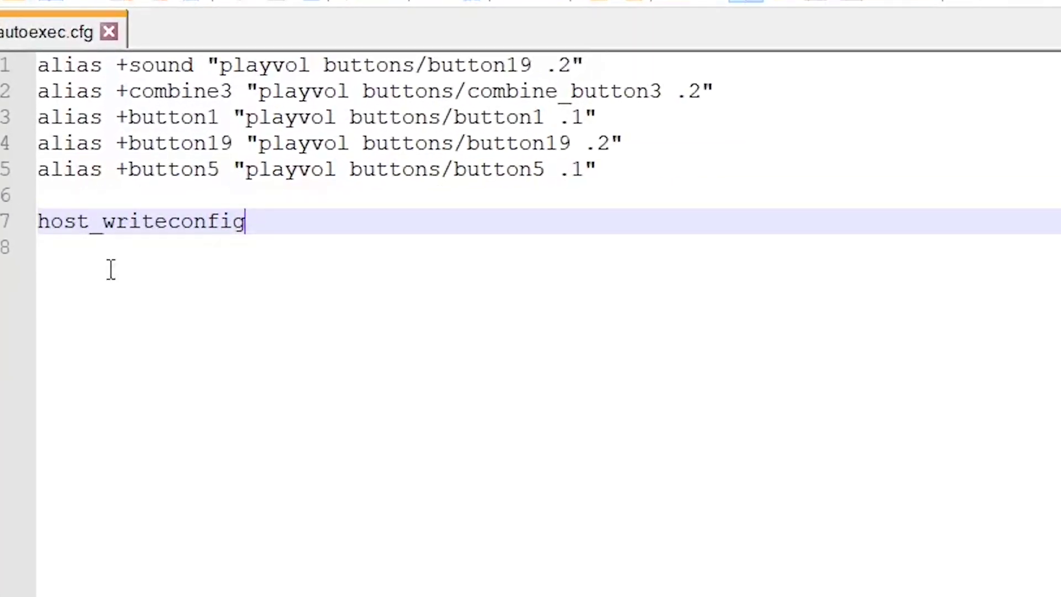
click(353, 359)
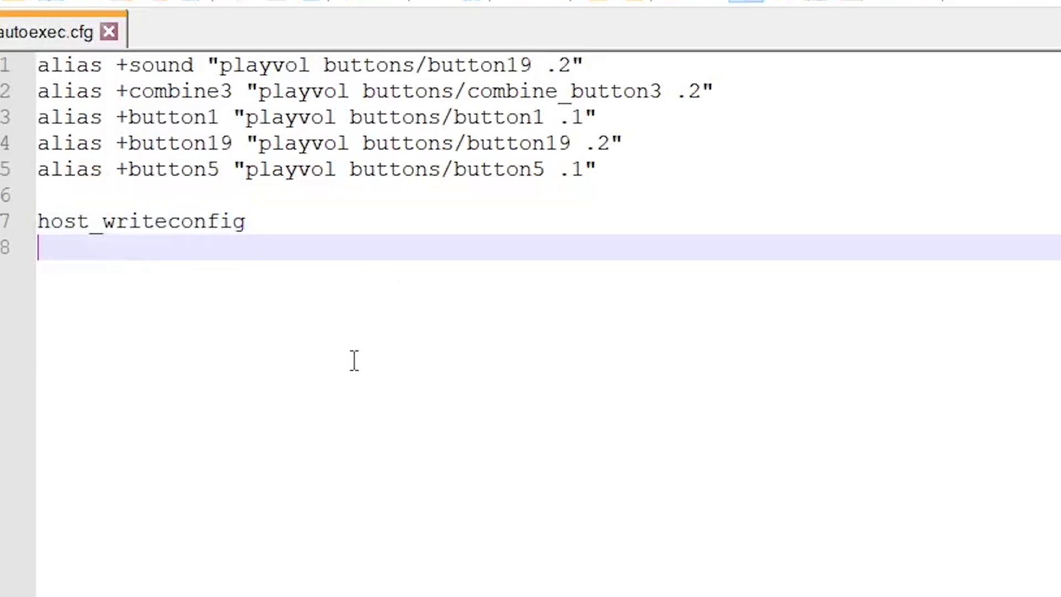
key(alt+f)
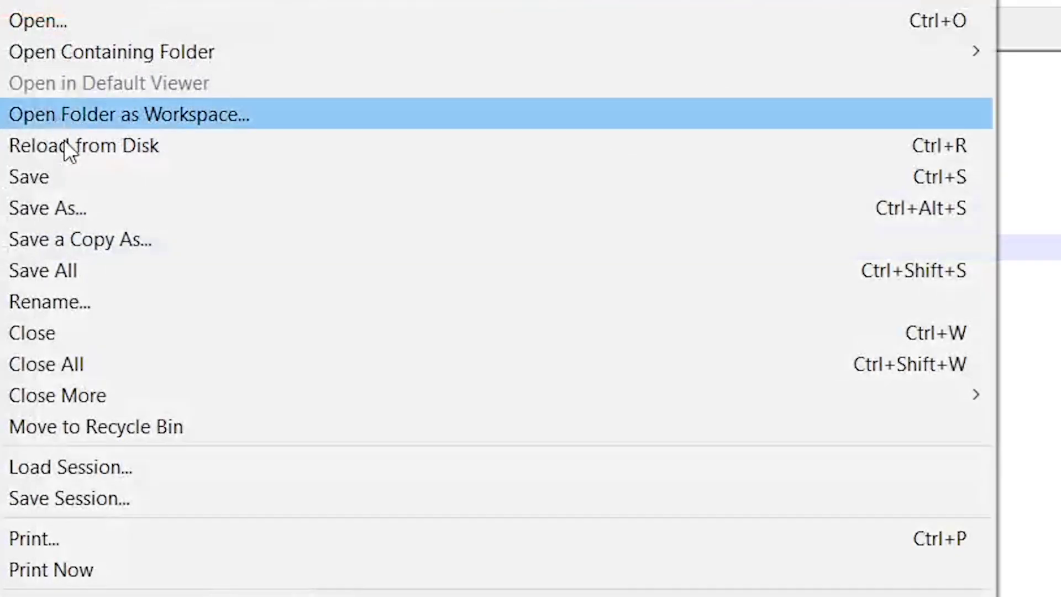
click(78, 172)
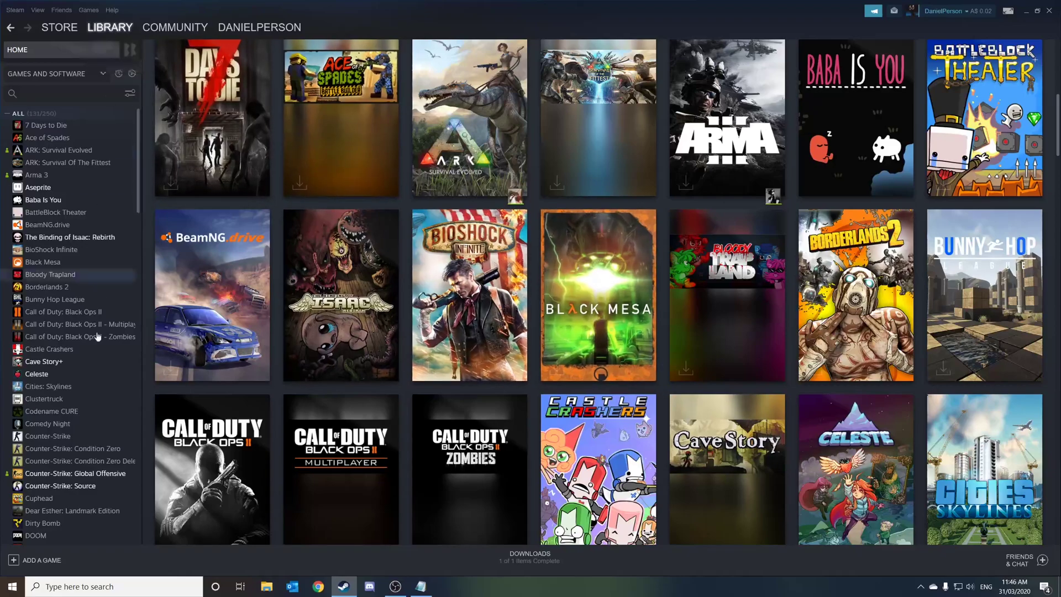
- Enter +exec autoexec.cfg as CS:GO's launch option in Properties and close the dialog
right_click(116, 469)
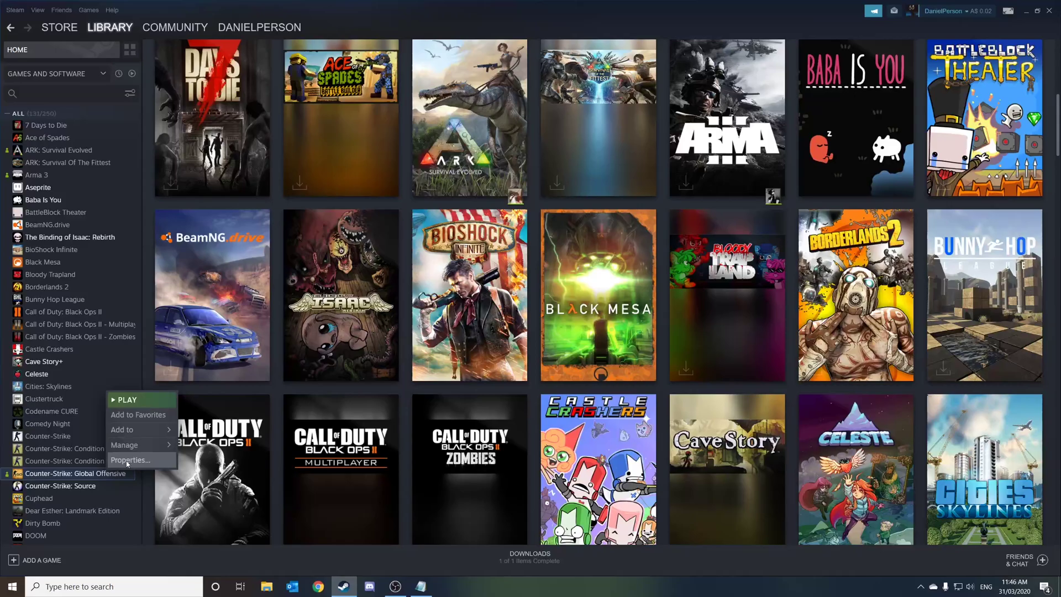
click(127, 461)
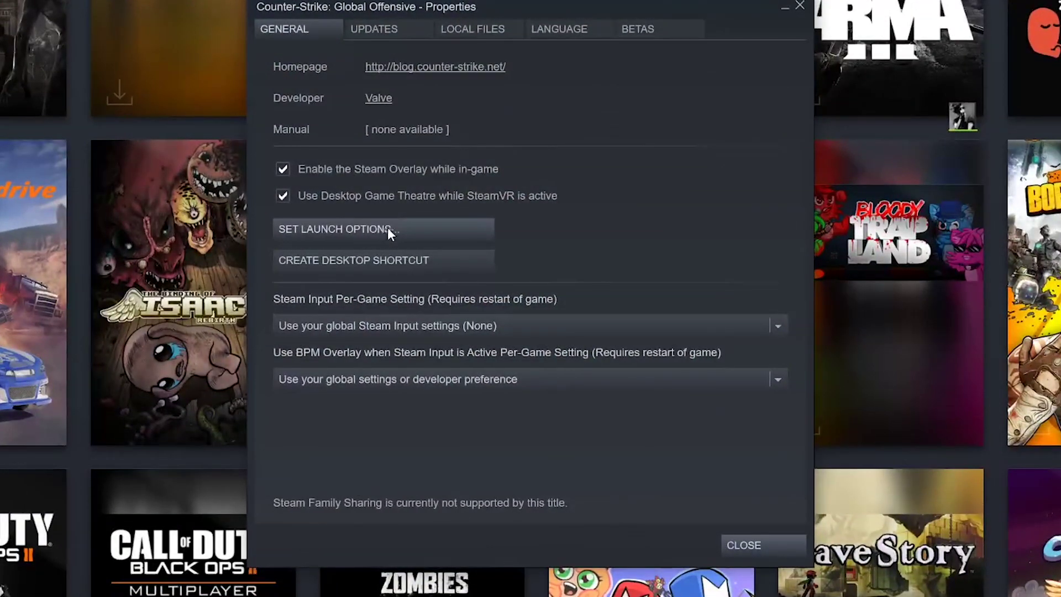
click(389, 229)
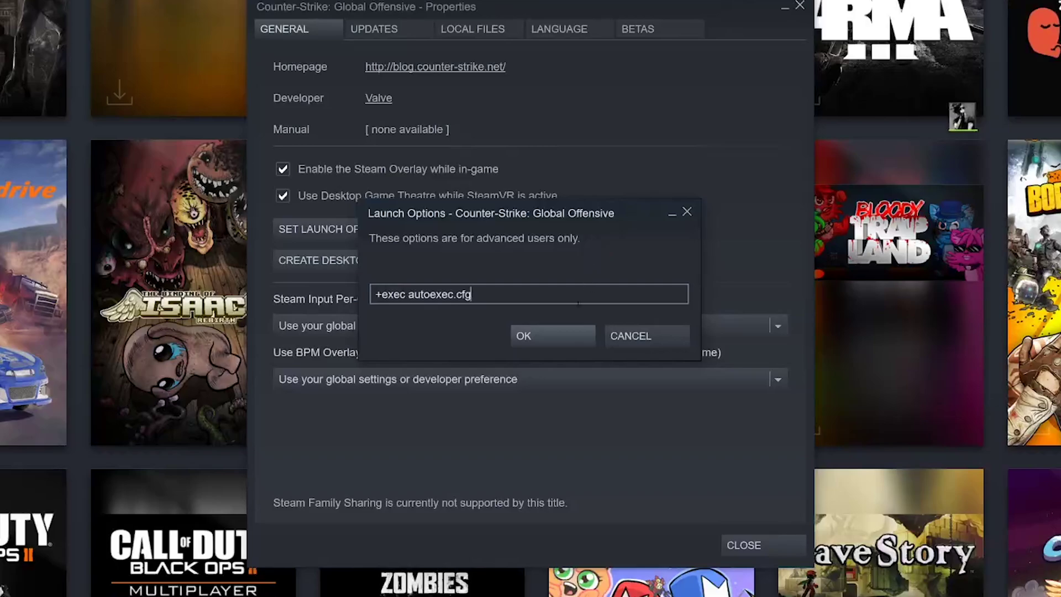
click(558, 331)
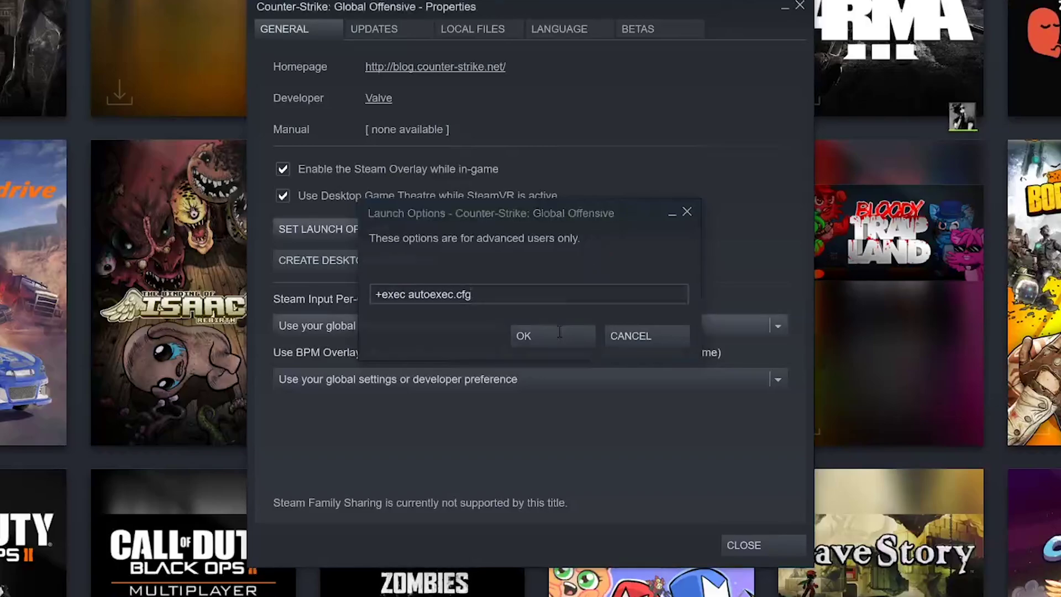
click(758, 545)
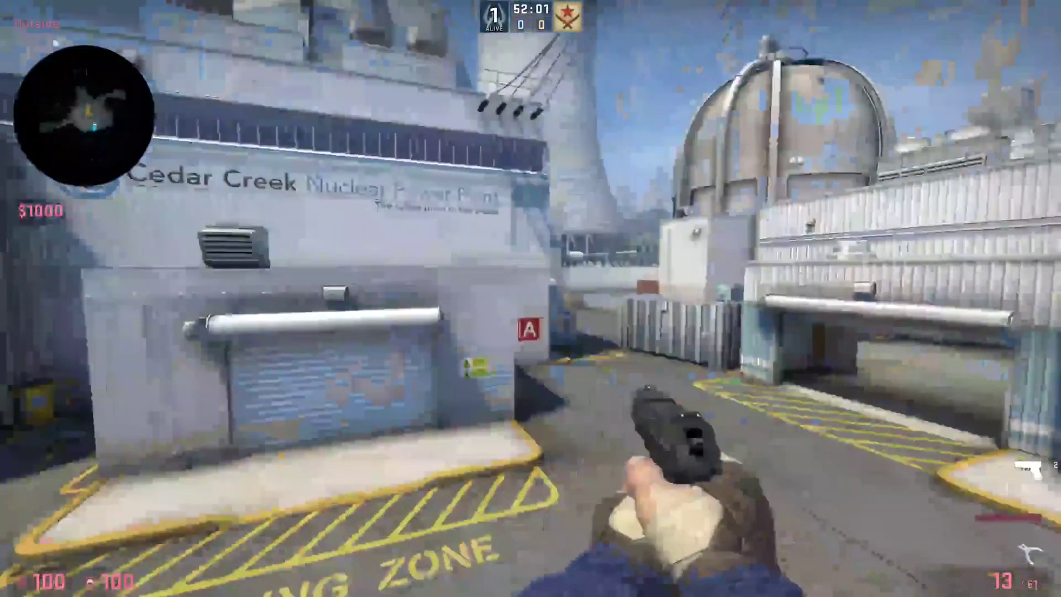
- In the console, run alias to confirm the five playvol entries, then enter bind n "+sound"
key(grave)
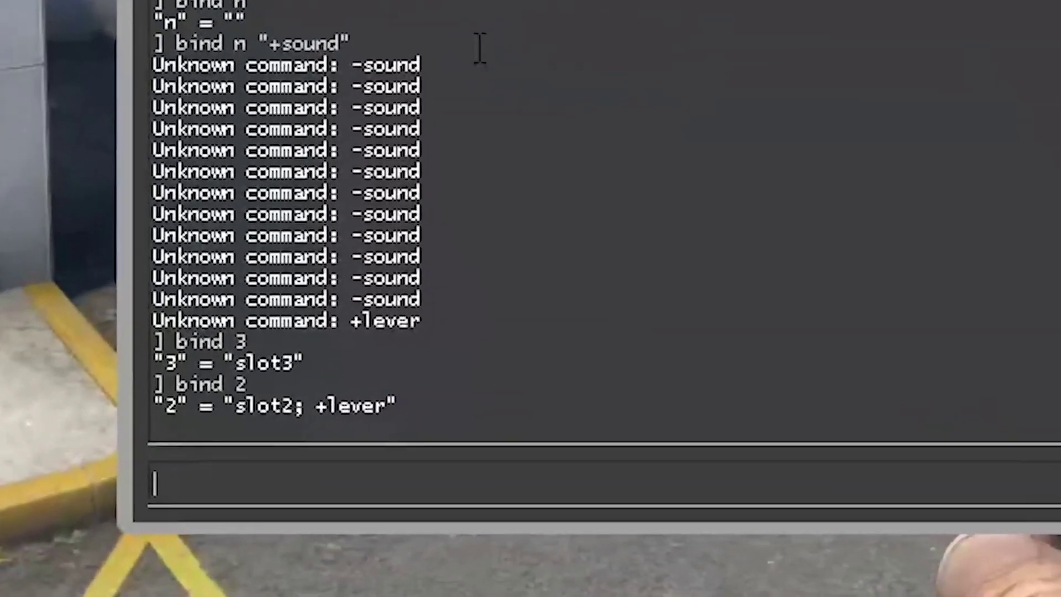
text(alias)
key(Return)
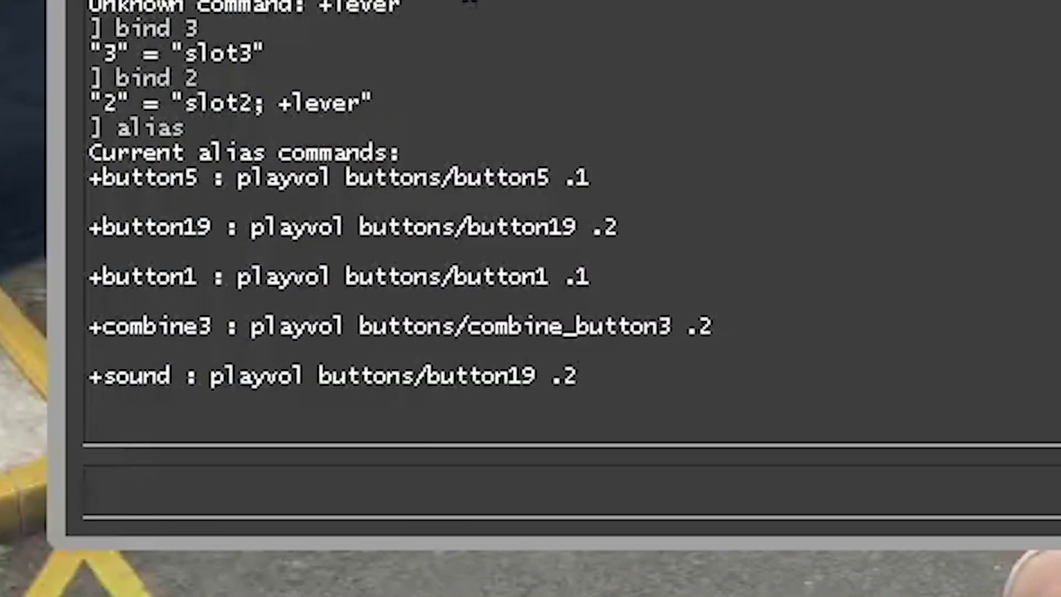
drag(628, 390, 67, 166)
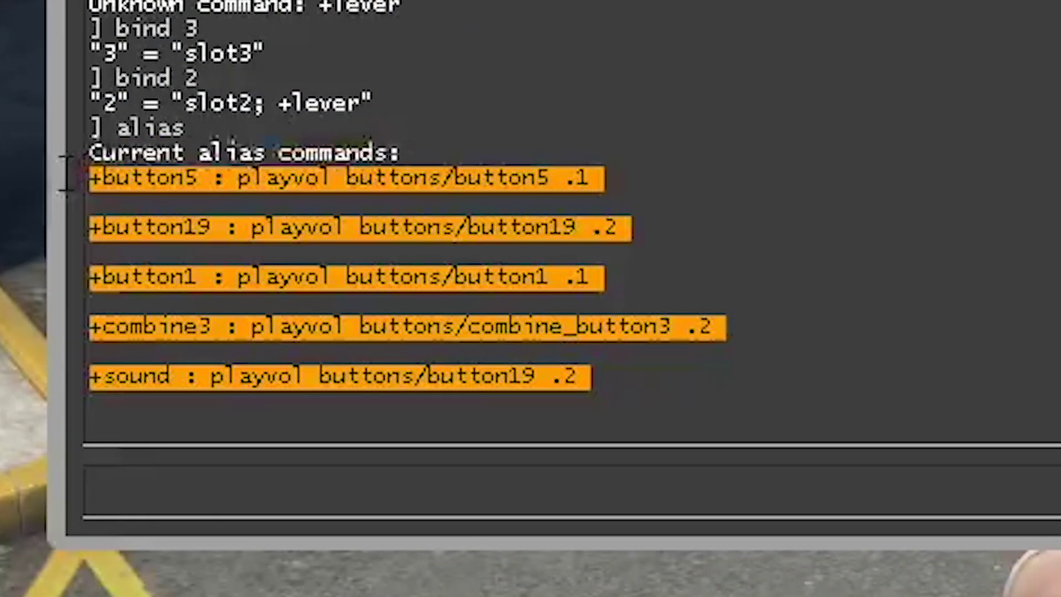
click(746, 390)
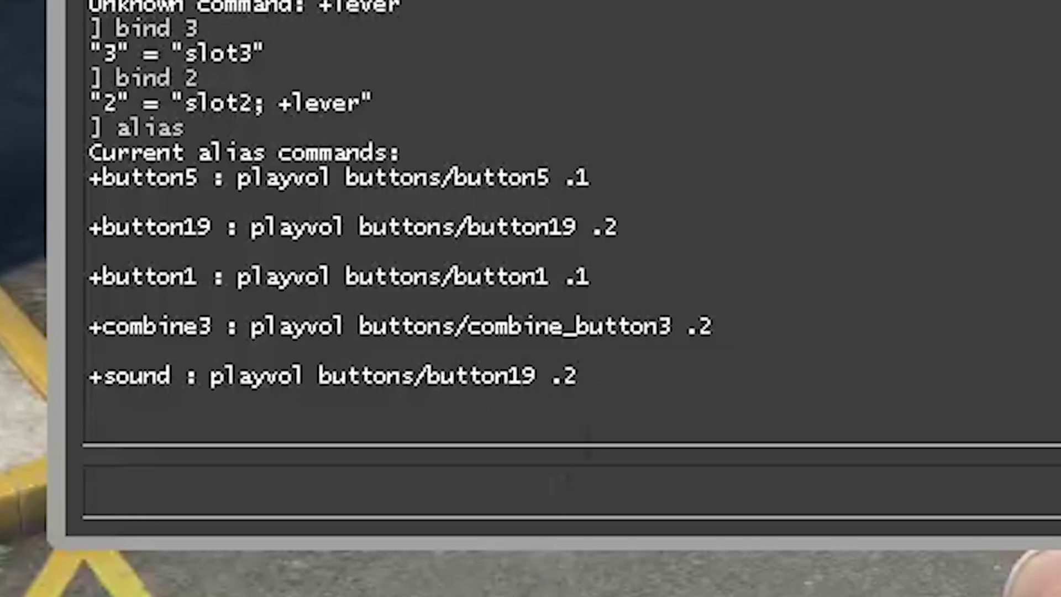
click(475, 503)
text(bind n "+)
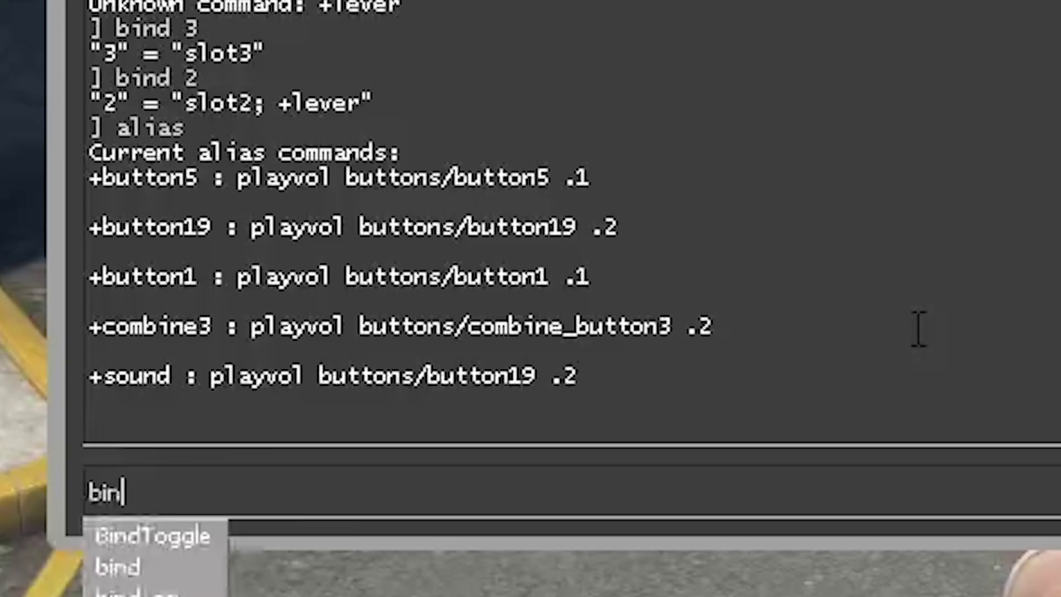
text(sound")
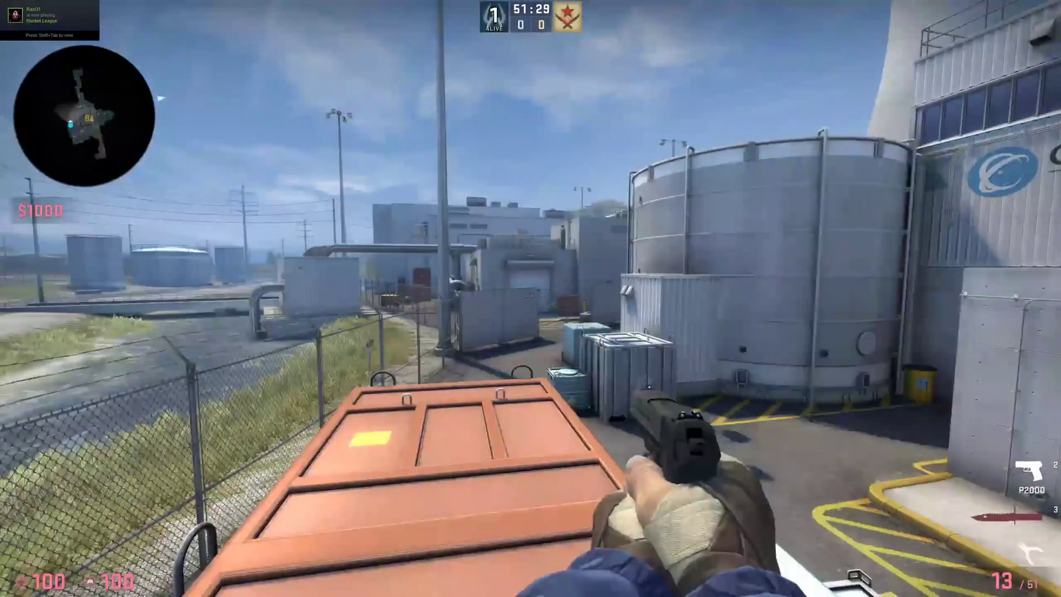
- Move off the container and down to face the loading zone door
key(w)
key(w)
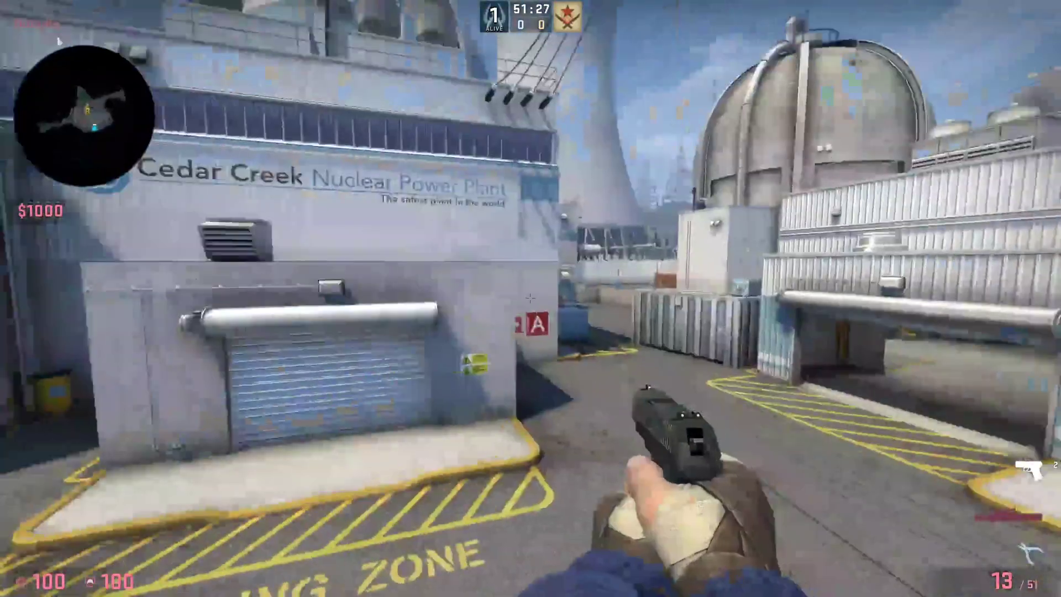
key(w)
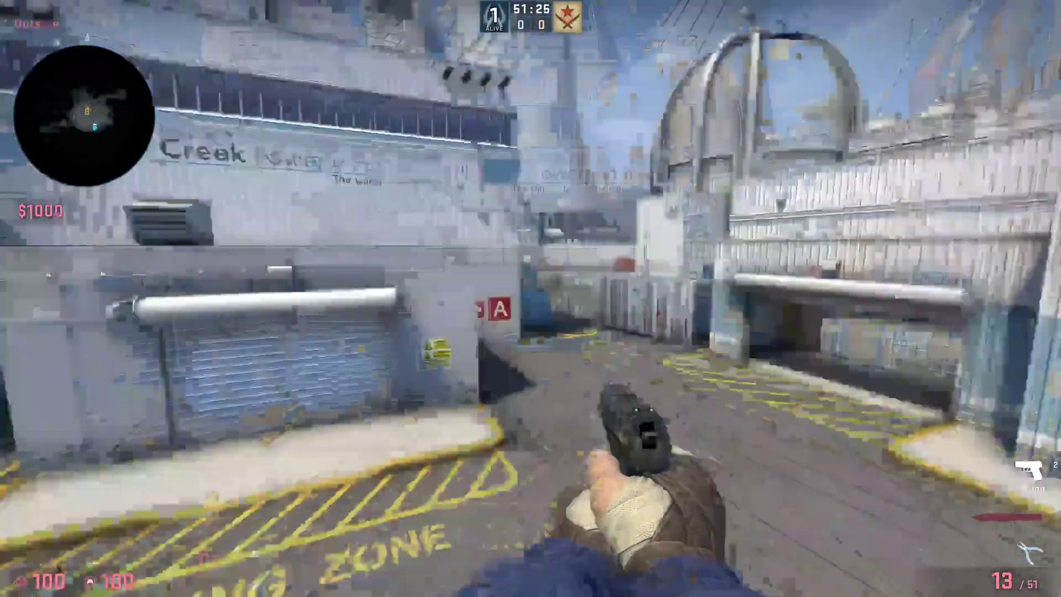
key(w)
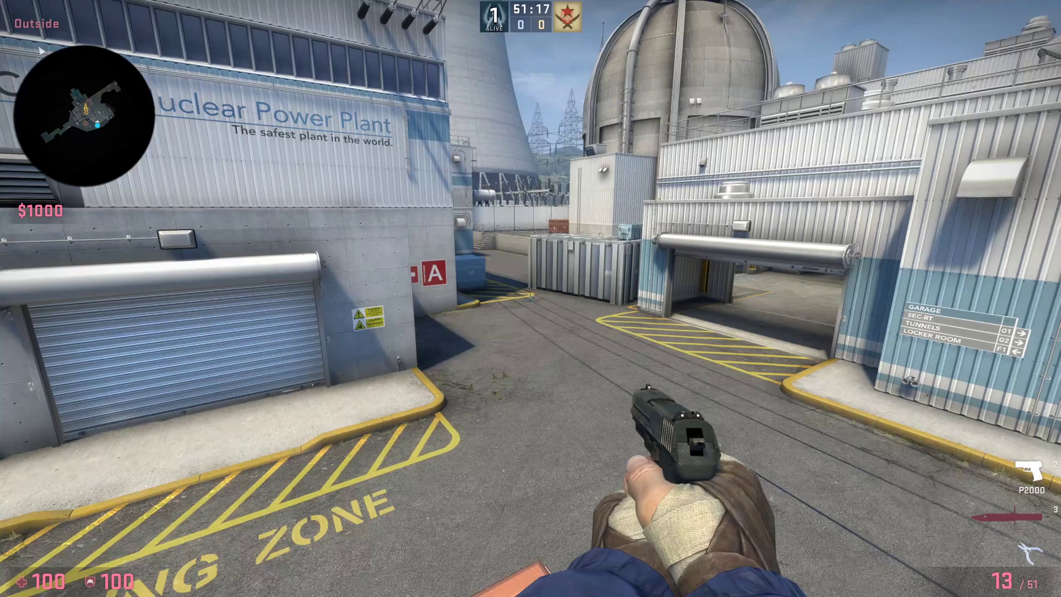
- In the console, check that key 3 is bound to slot3, then draft bind 3 "slot3; +sound"
key(grave)
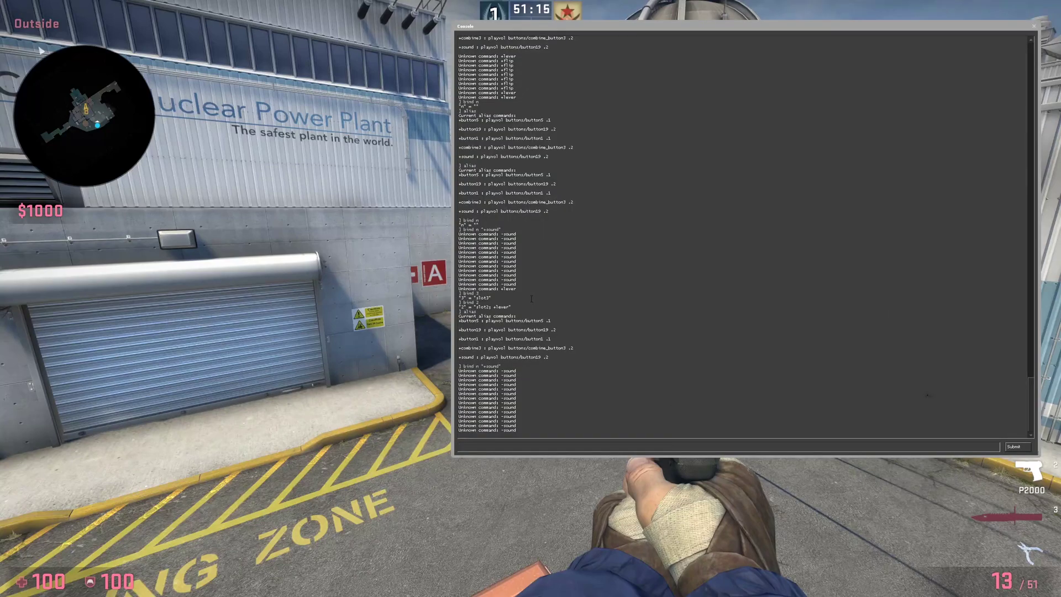
text(bind 3)
key(Return)
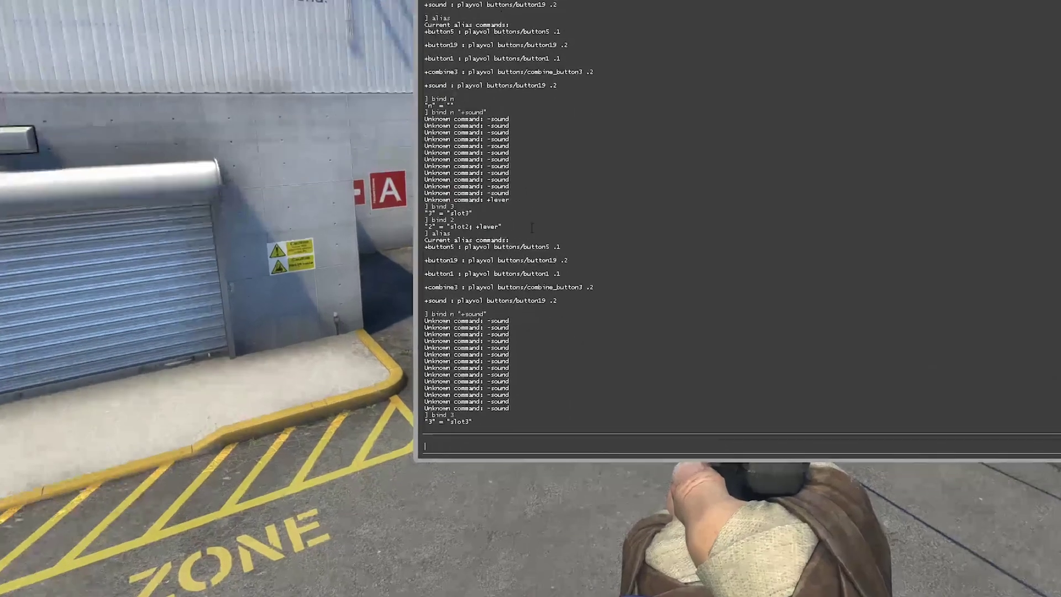
text(bin)
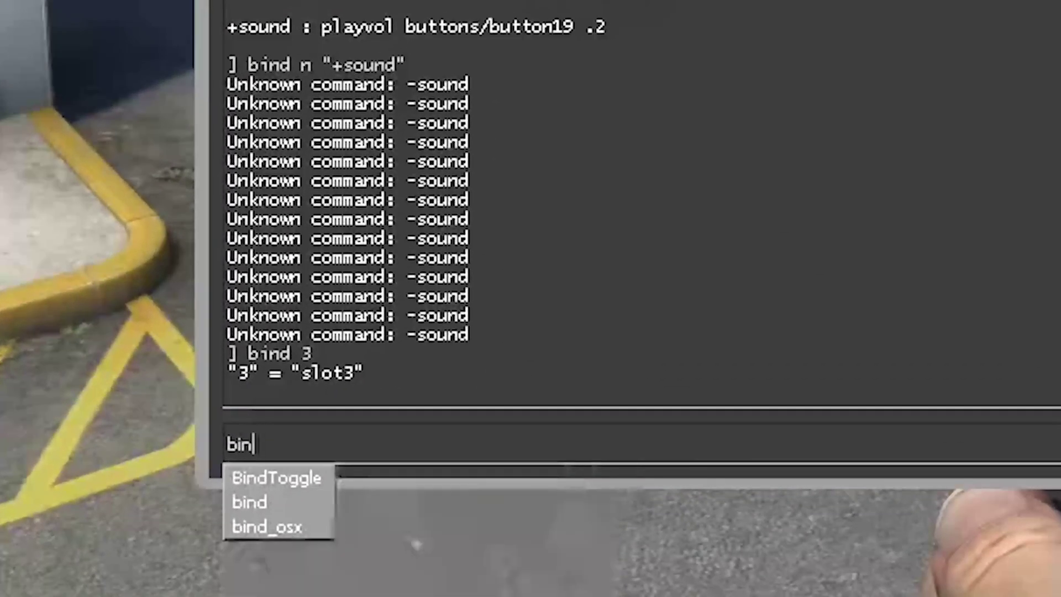
text(d 3 "sl)
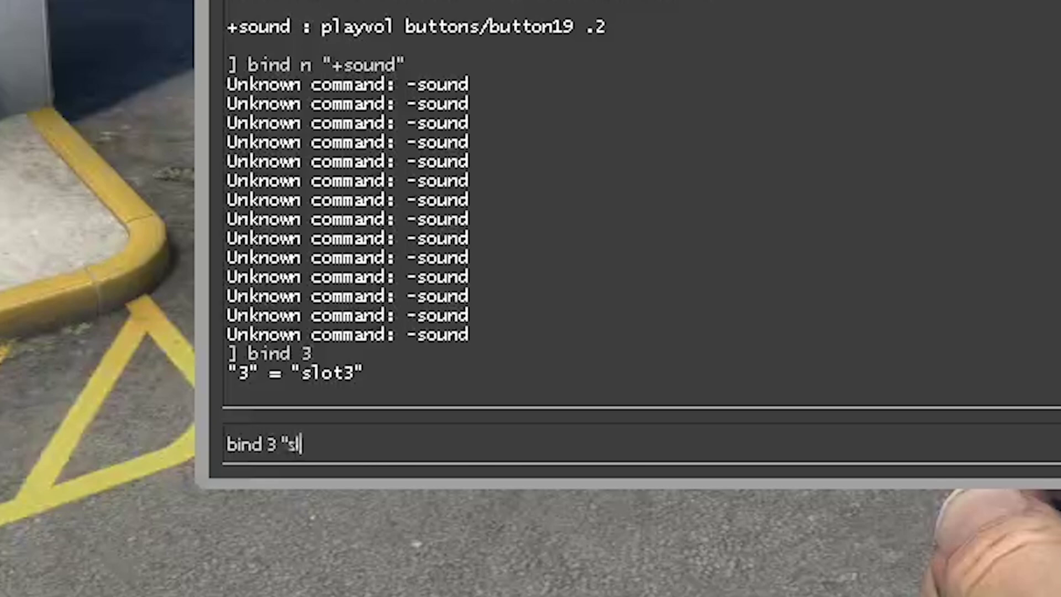
text(ot3;)
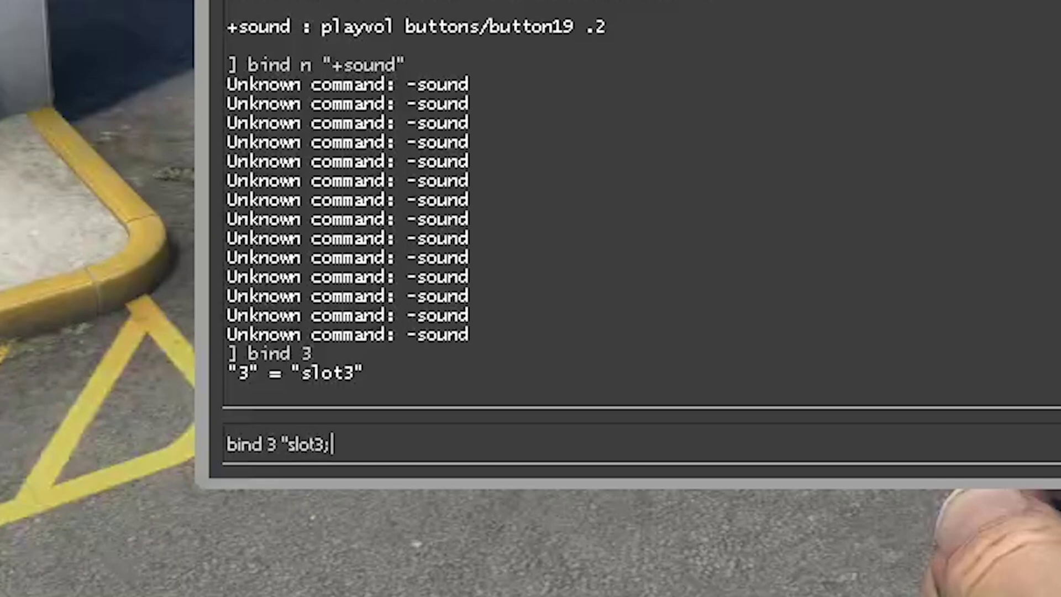
text( +sound)
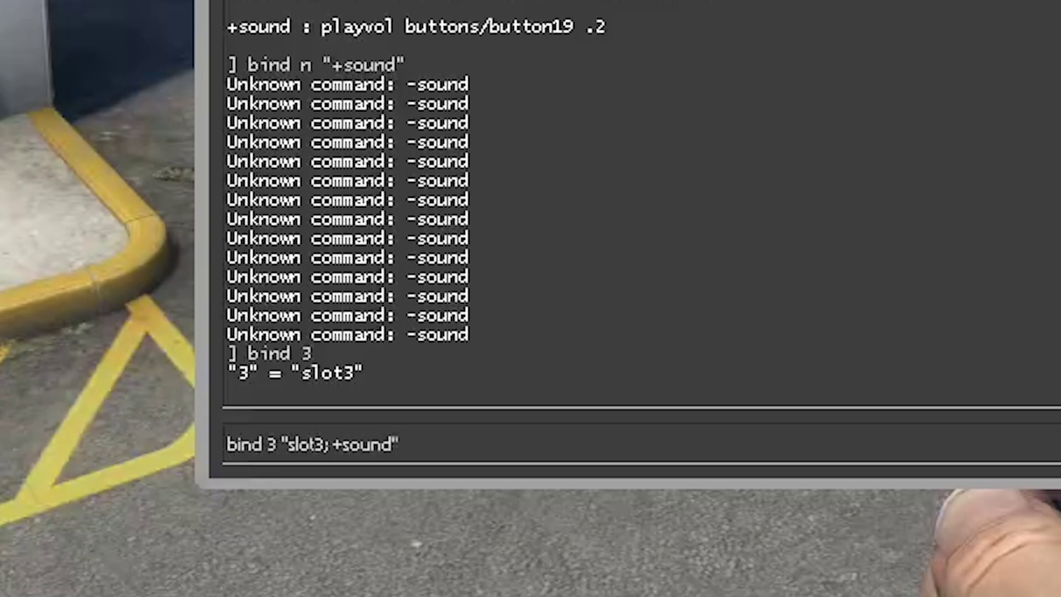
- Apply the new key 3 binding and test it by toggling between knife (3) and P2000 (2)
key(Return)
key(Escape)
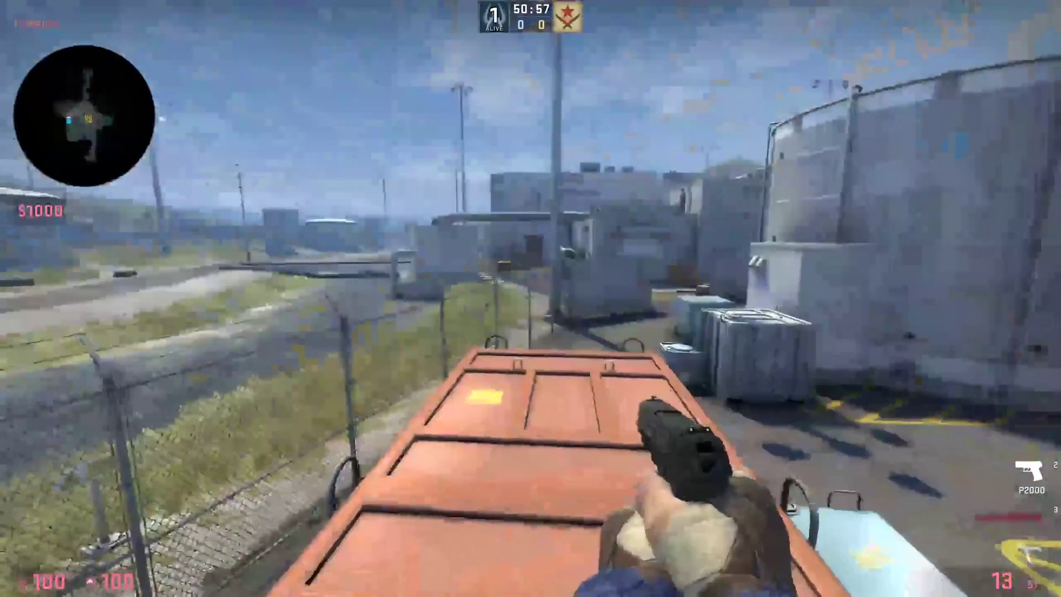
key(3)
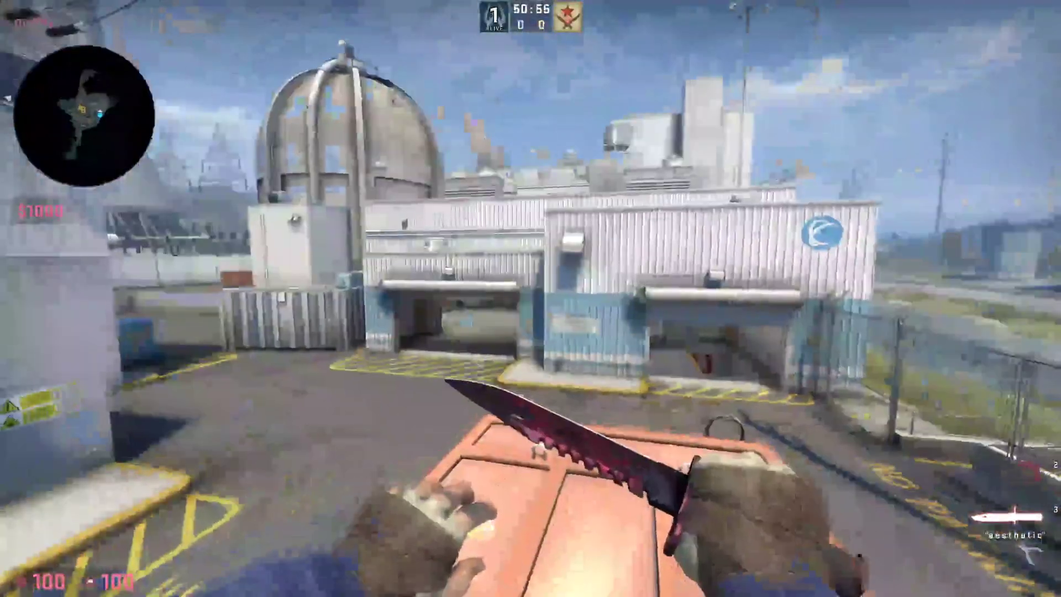
key(2)
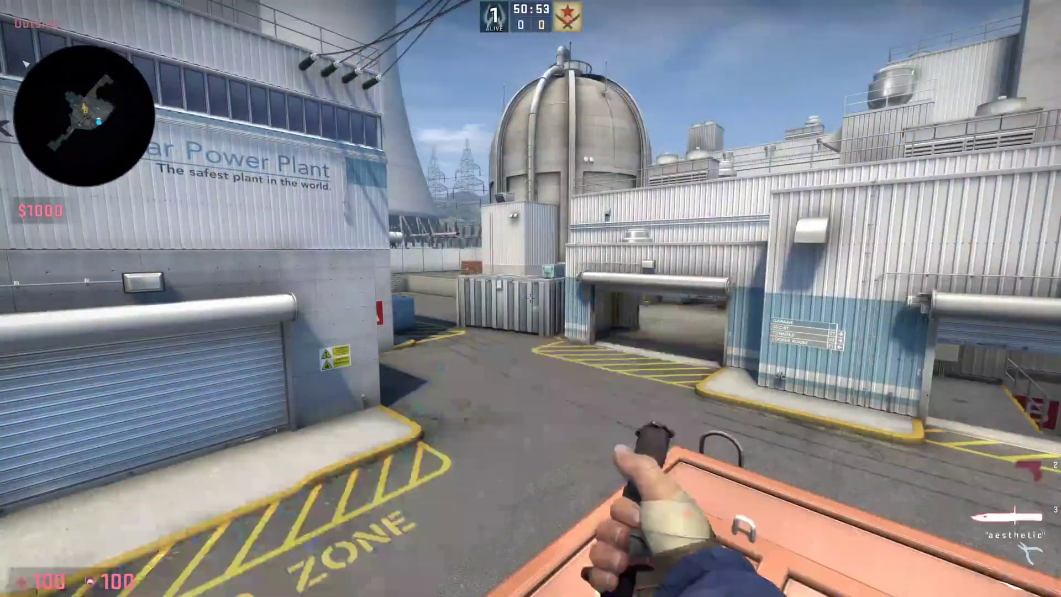
key(2)
key(3)
key(2)
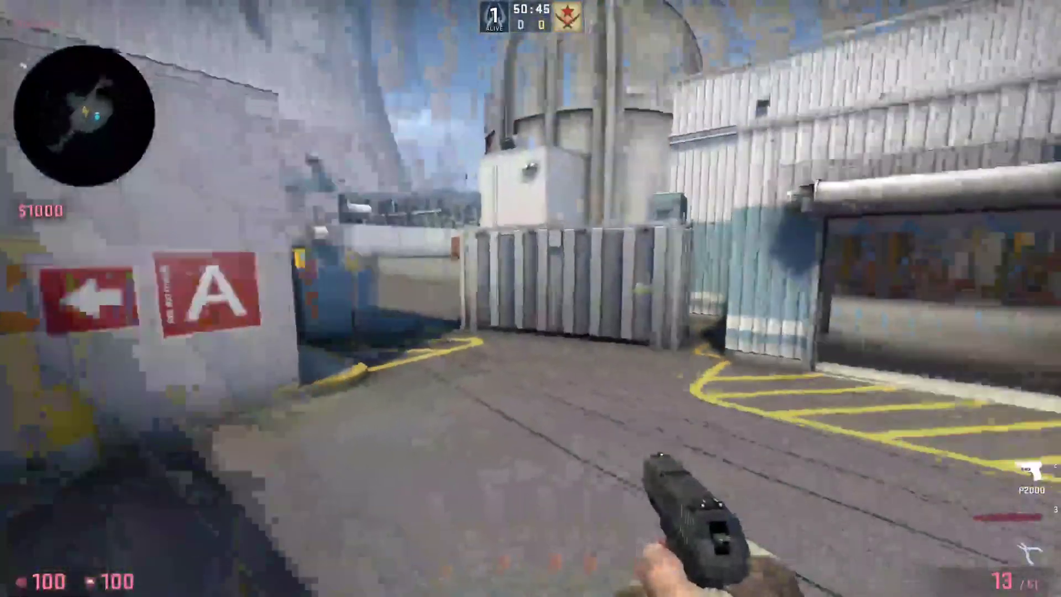
- Walk along the alley toward A, switching to the knife again to hear the sound
key(Tab)
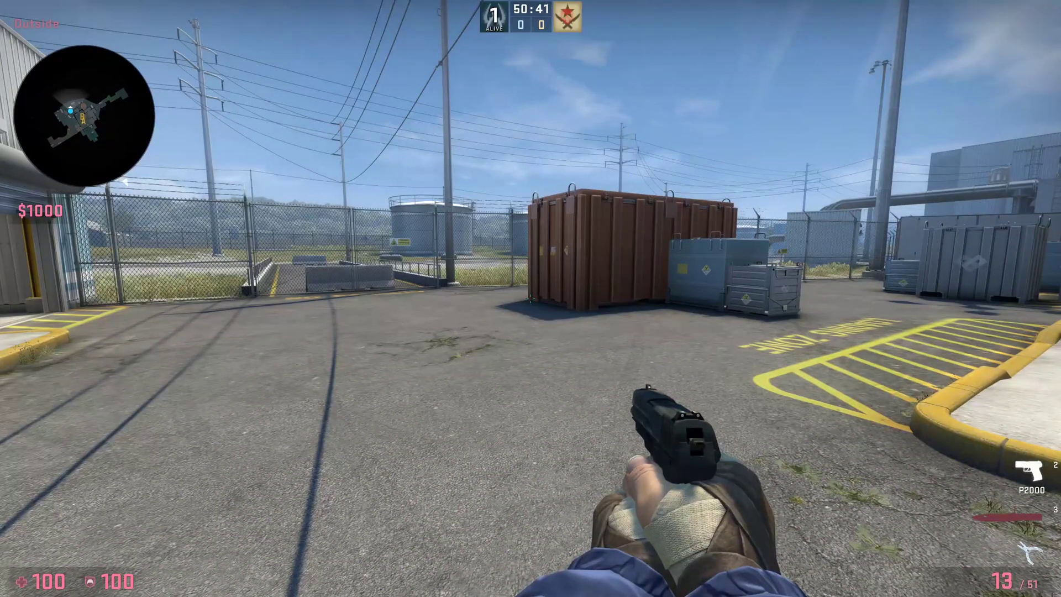
key(w)
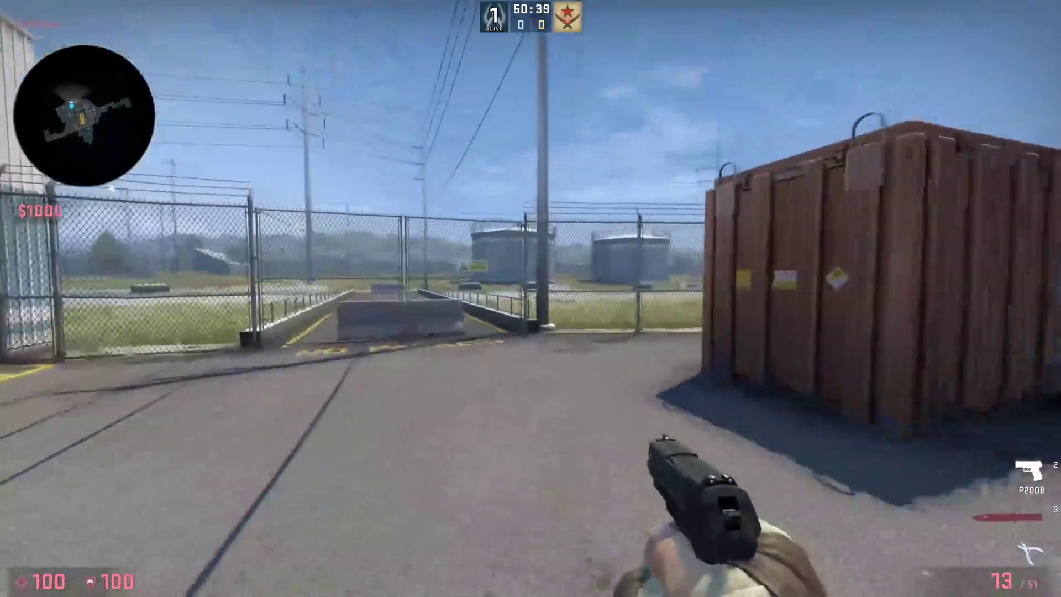
key(w)
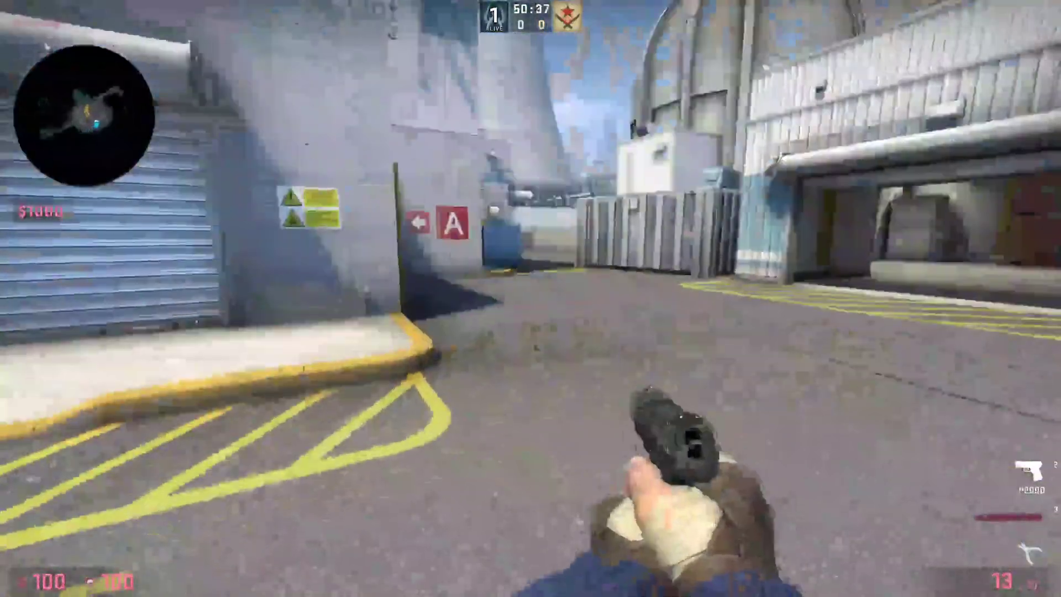
key(w)
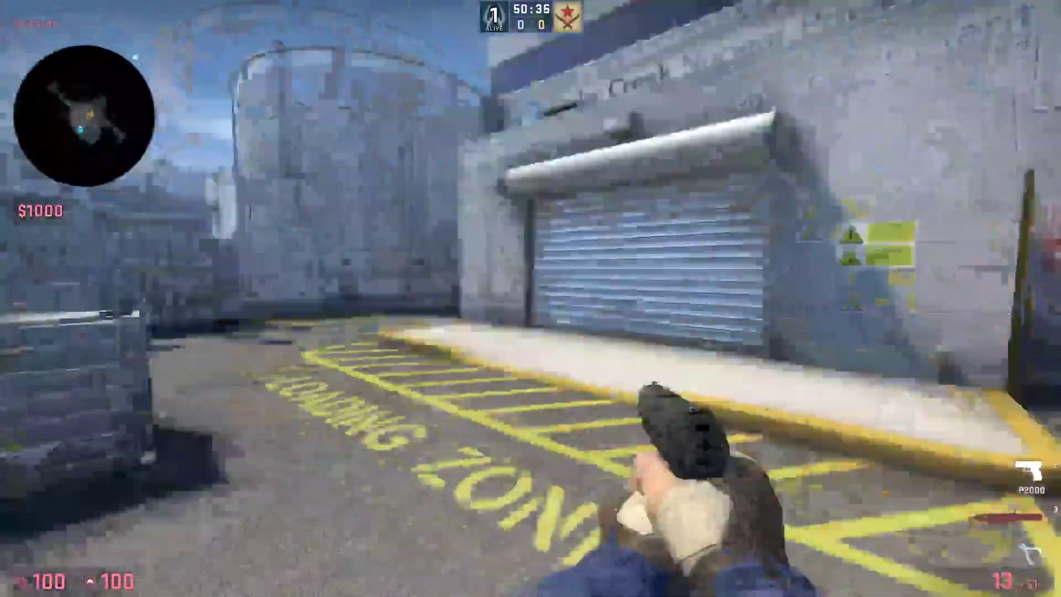
key(w)
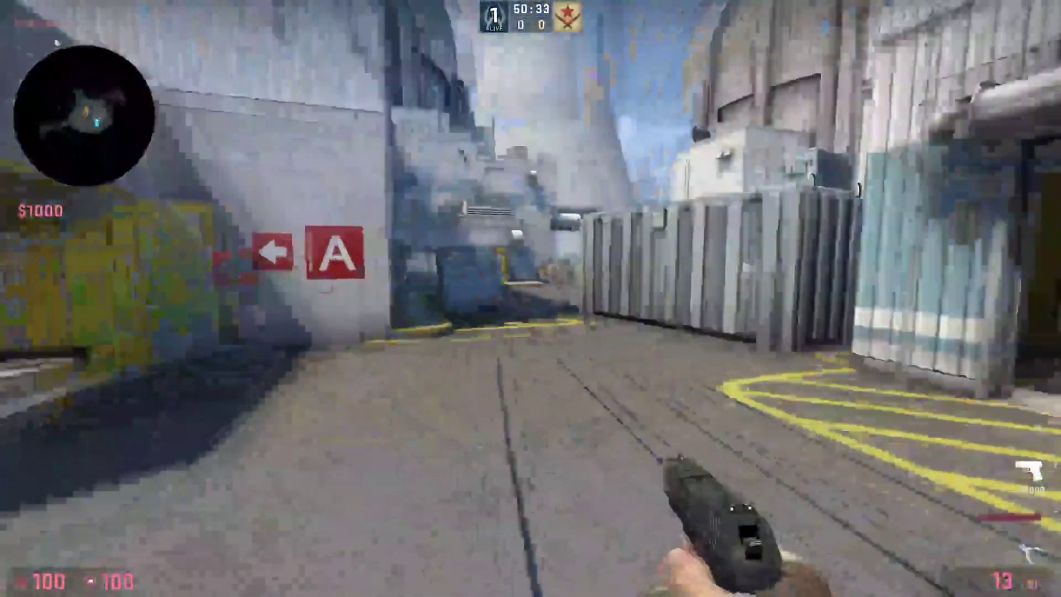
key(w)
key(3)
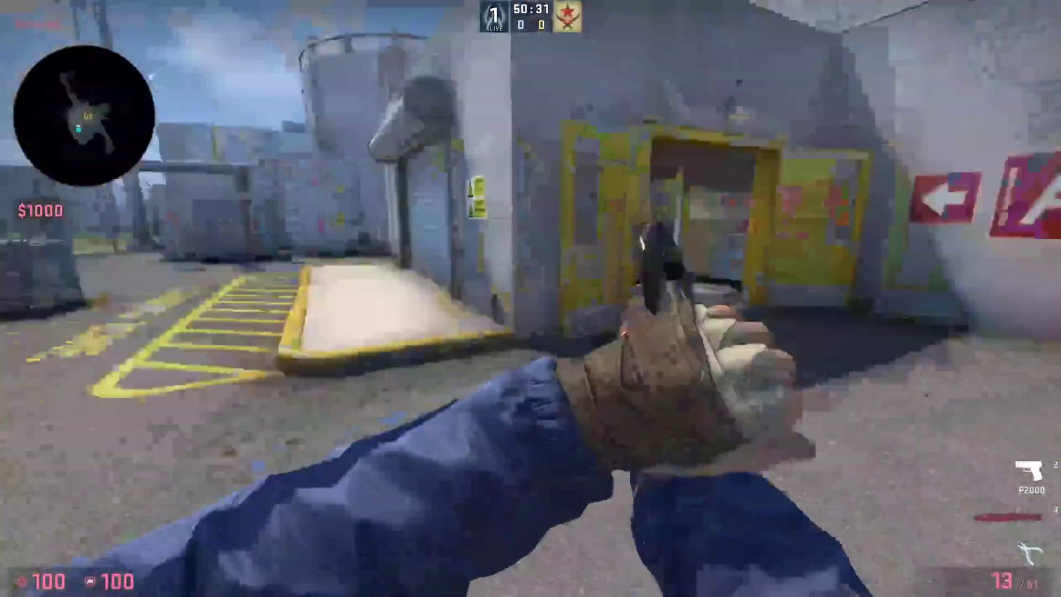
key(2)
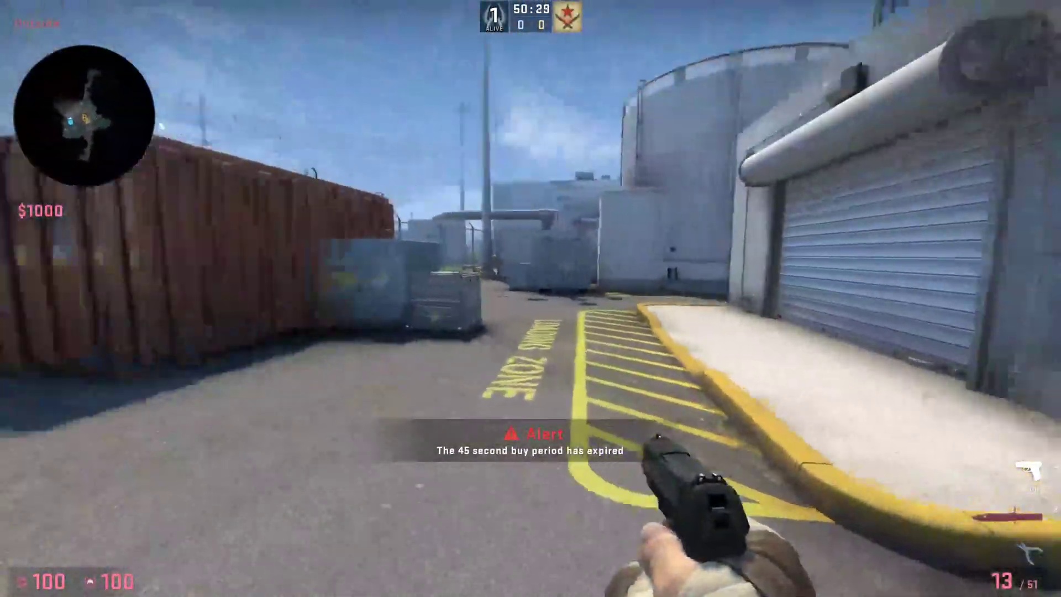
key(w)
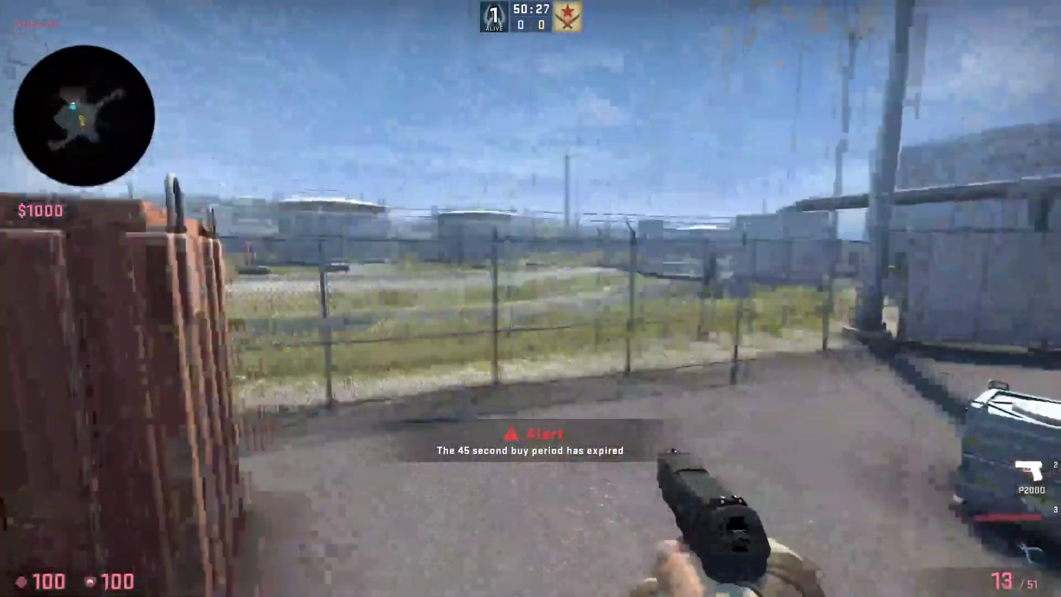
key(3)
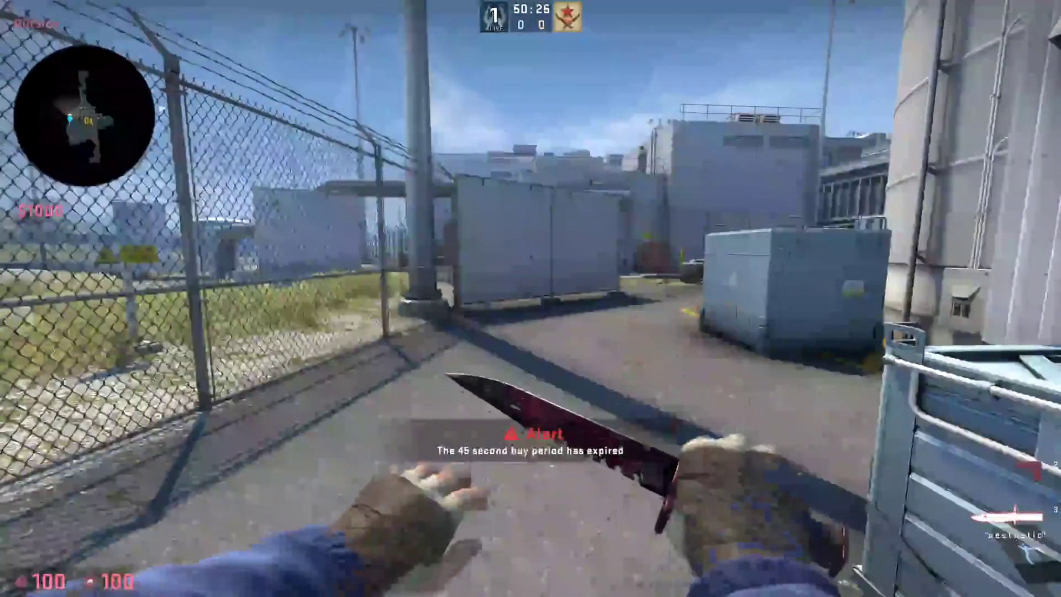